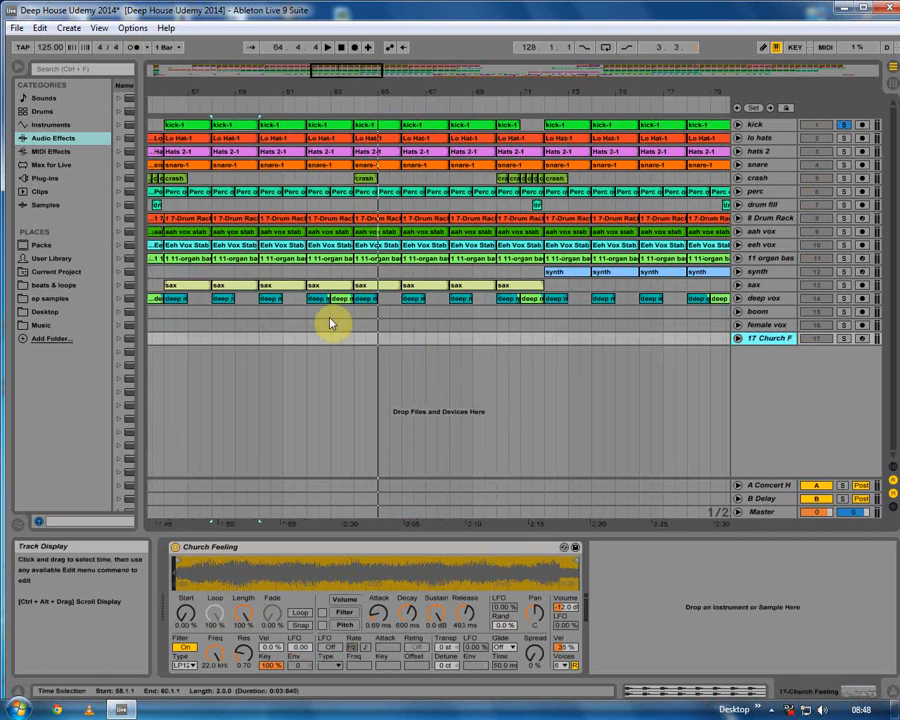
Step: Unsolo the kick track and play the full arrangement from bar 58
click(372, 325)
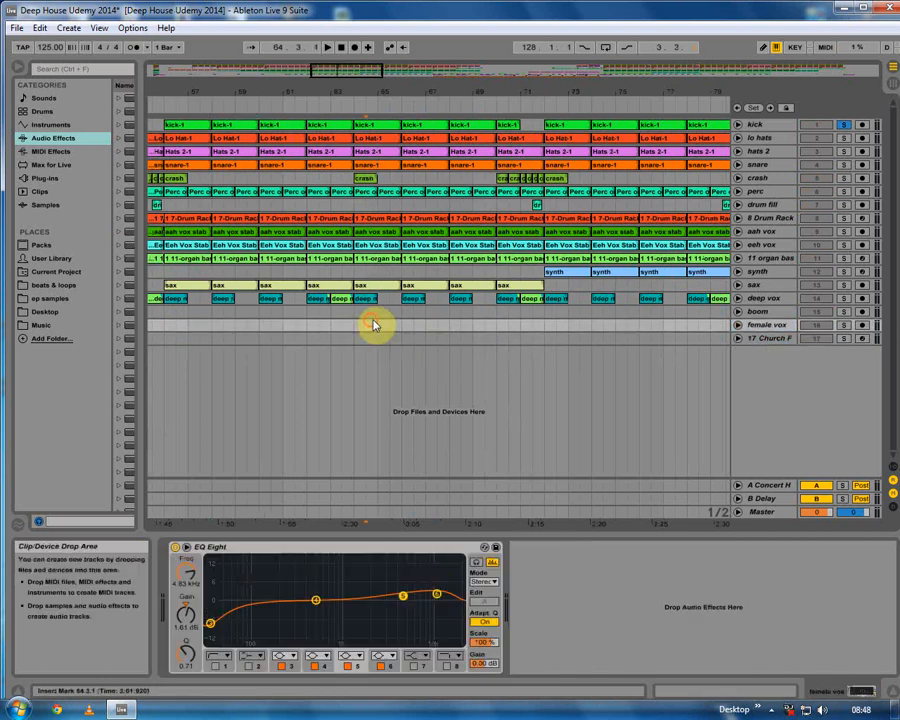
drag(346, 97, 346, 88)
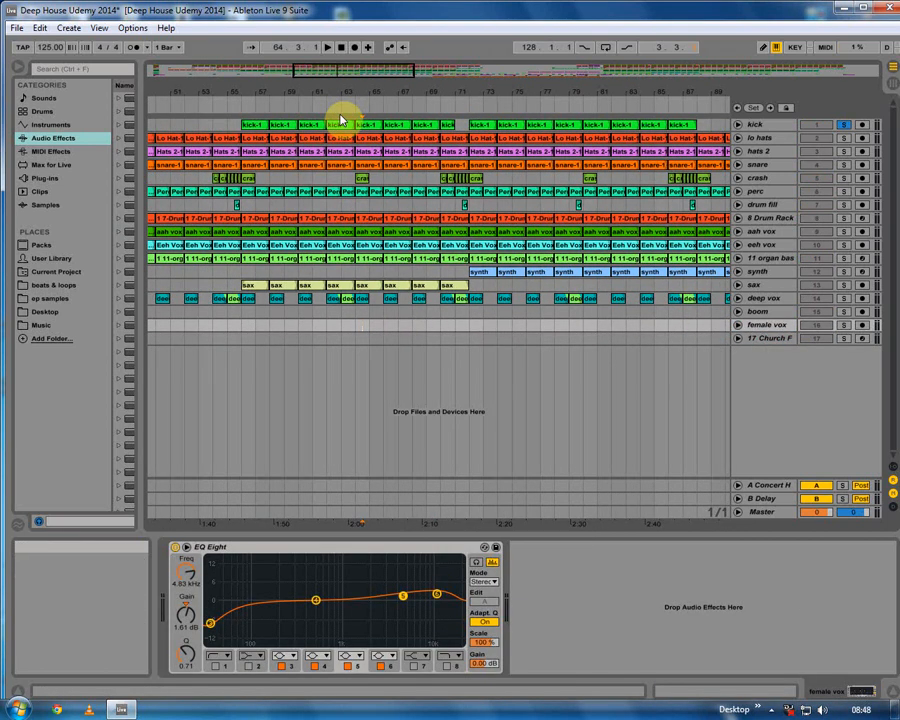
drag(361, 94, 408, 112)
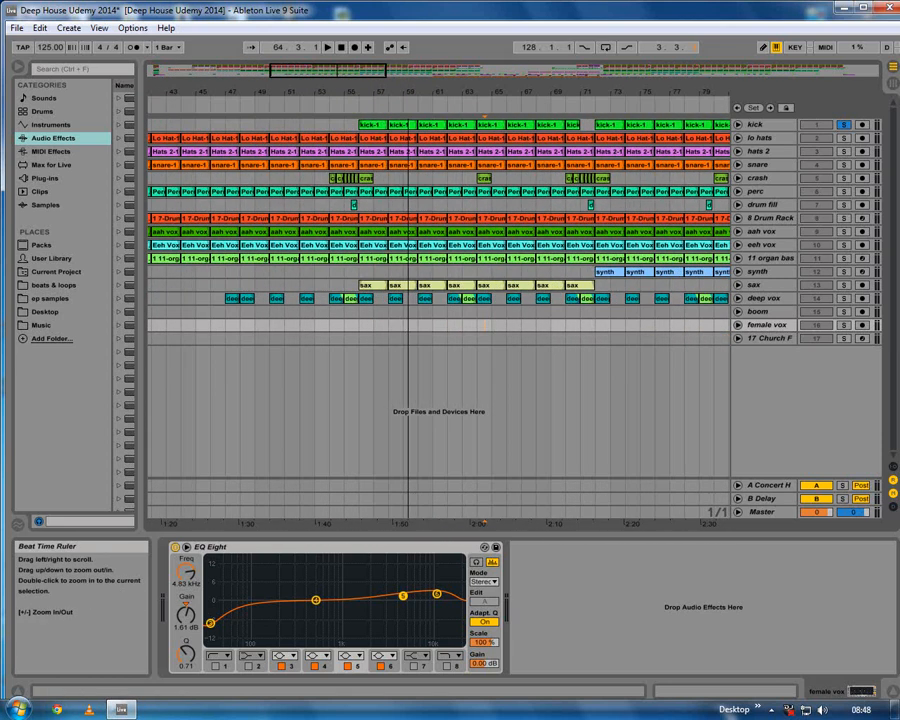
click(388, 177)
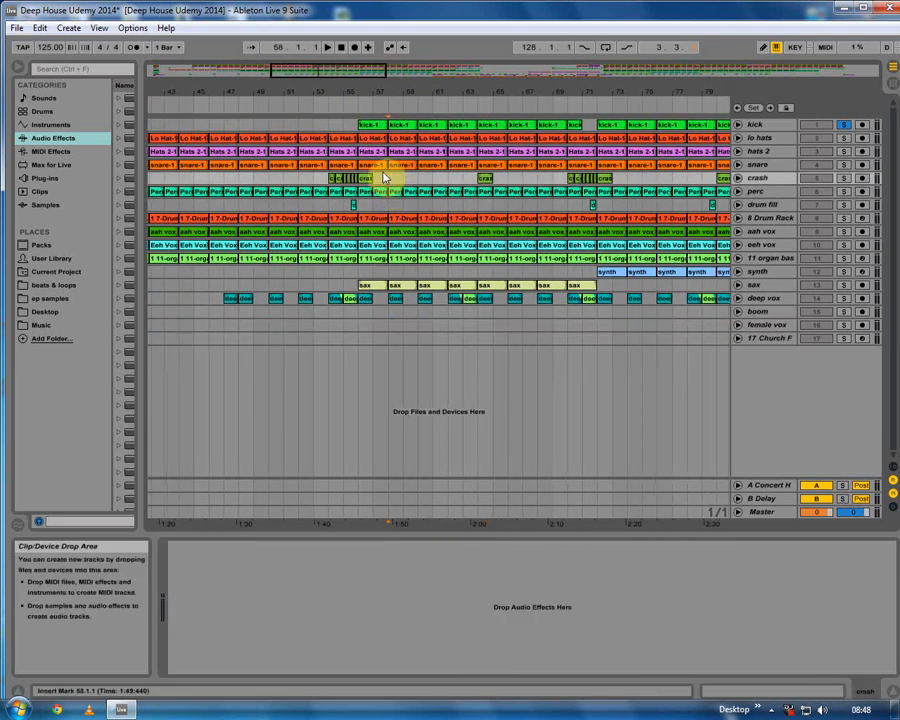
click(843, 124)
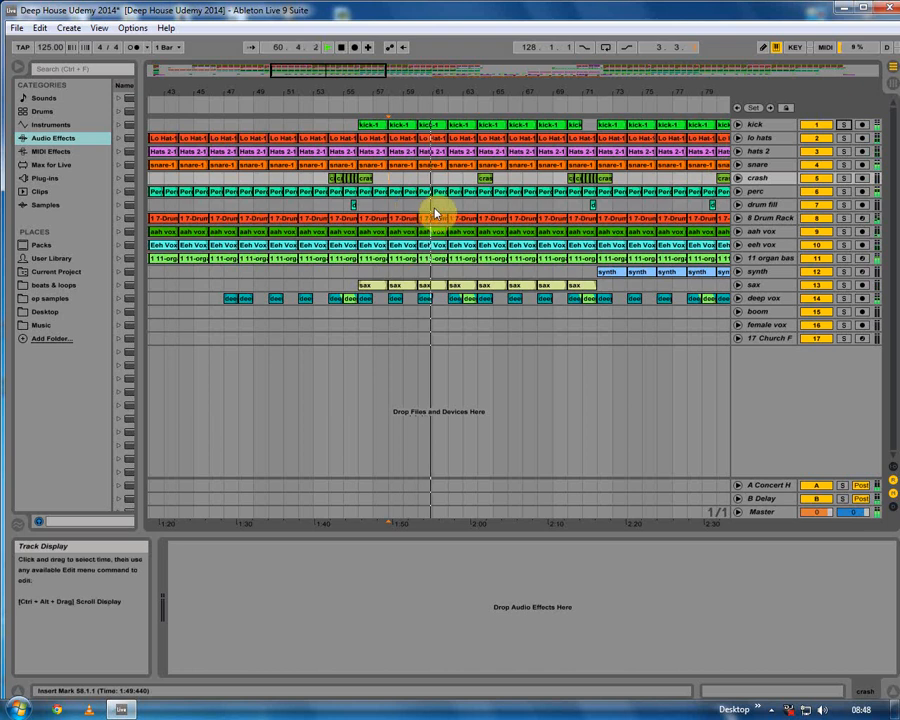
key(space)
Step: Loop the two-bar kick clip starting at bar 62 and play it with the kick track soloed
right_click(437, 141)
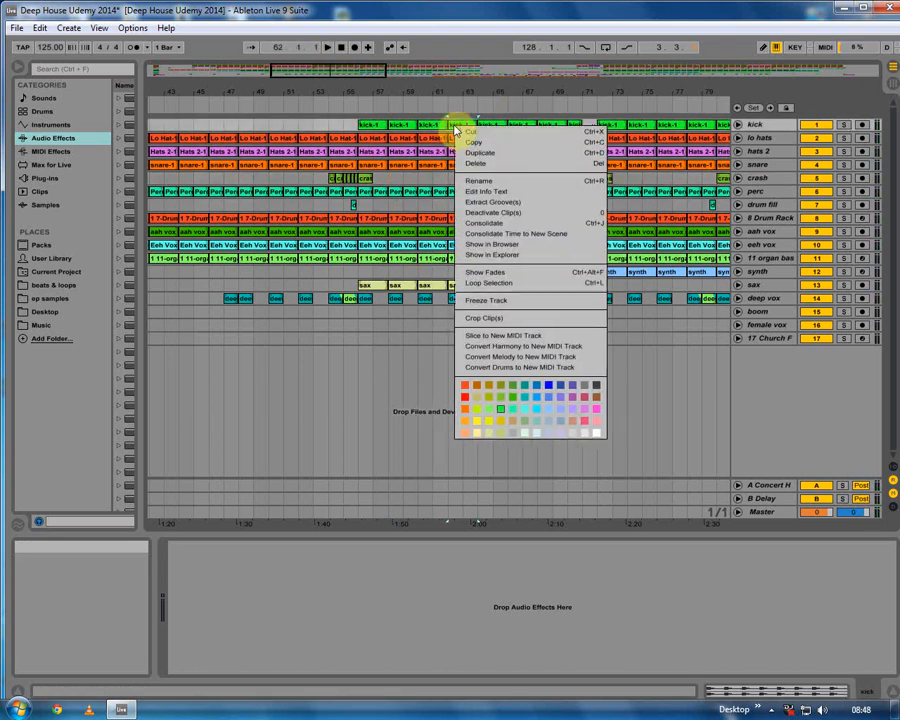
click(494, 284)
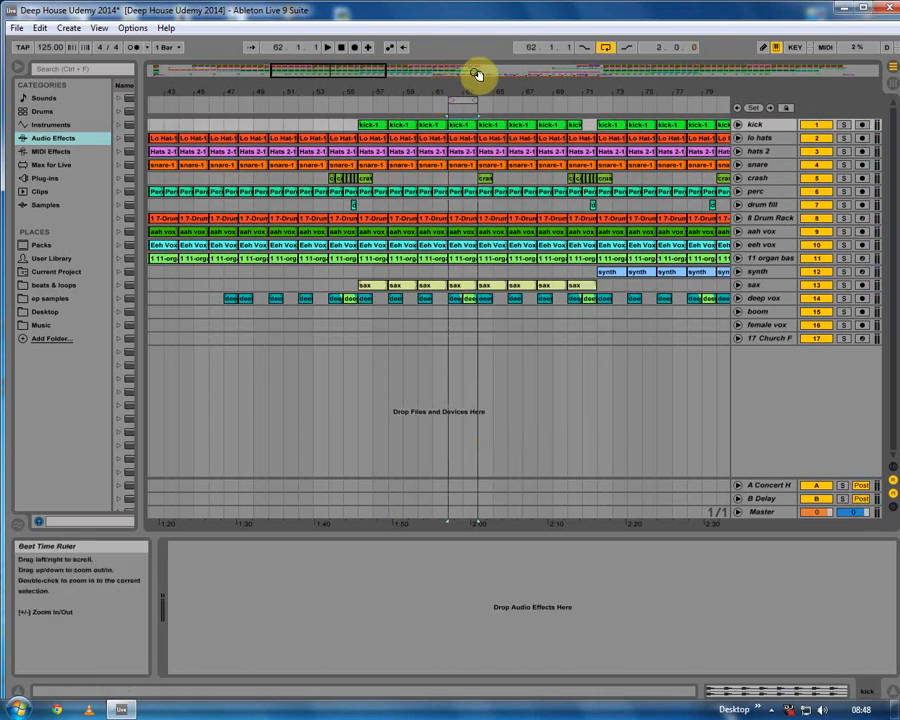
click(843, 126)
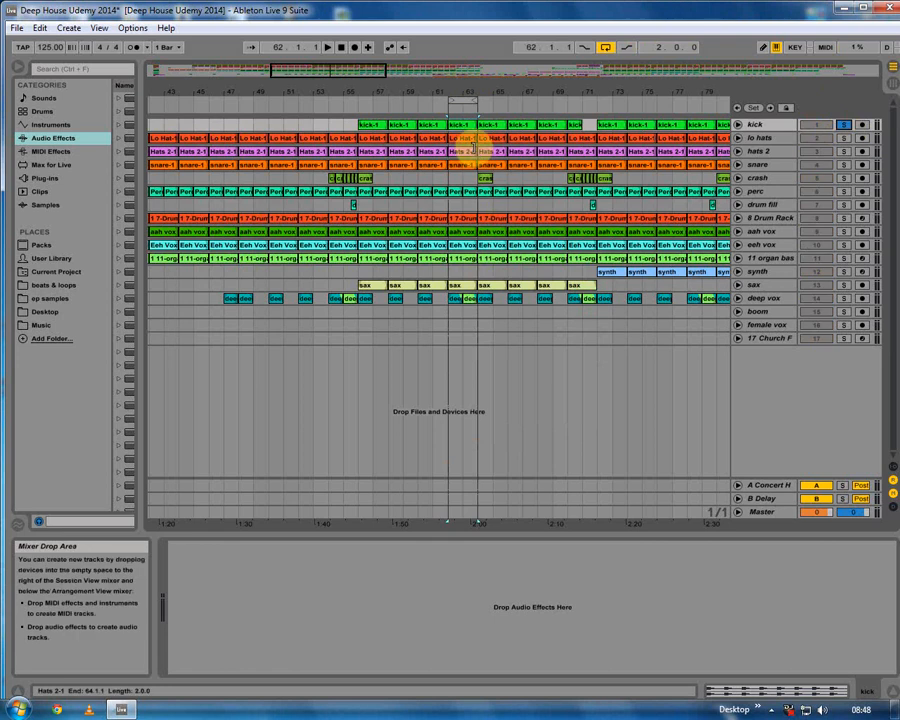
key(space)
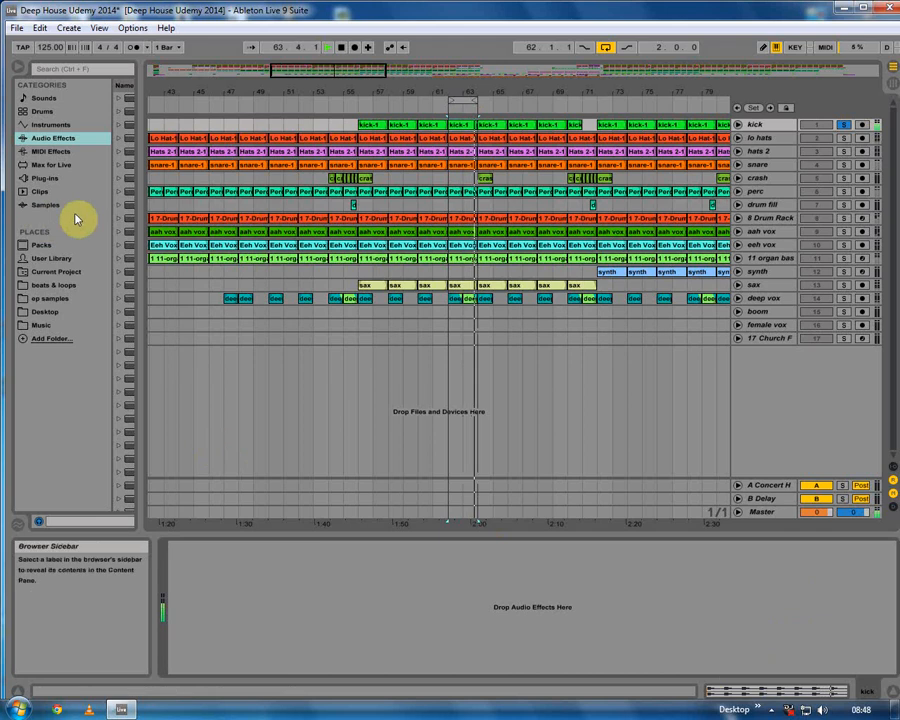
Step: Add an EQ Eight to the kick track and set band 3 to about 40 Hz with 0.37 dB gain
click(185, 218)
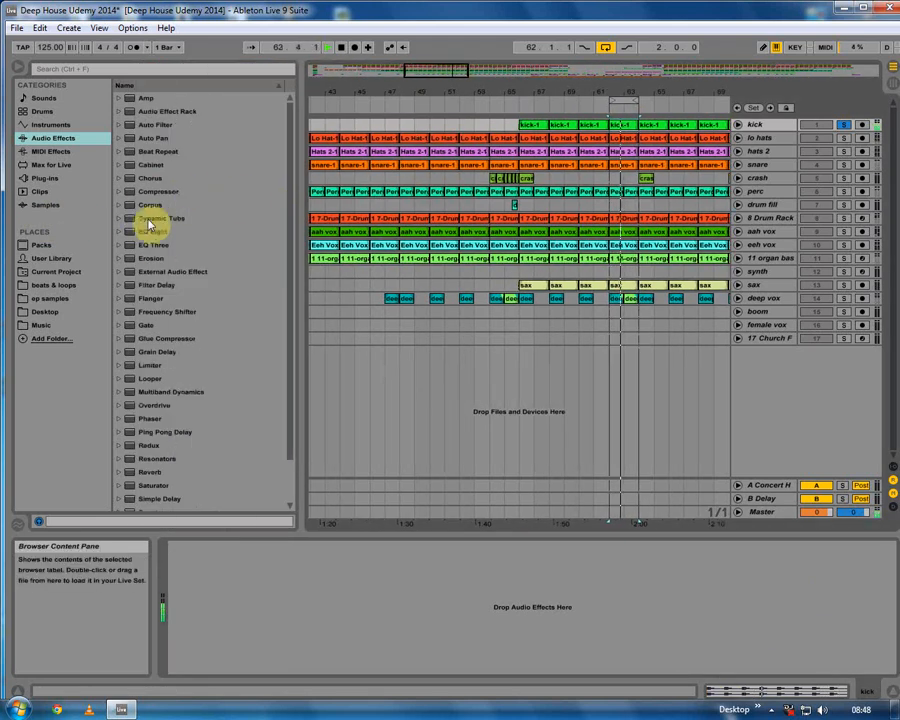
double_click(153, 232)
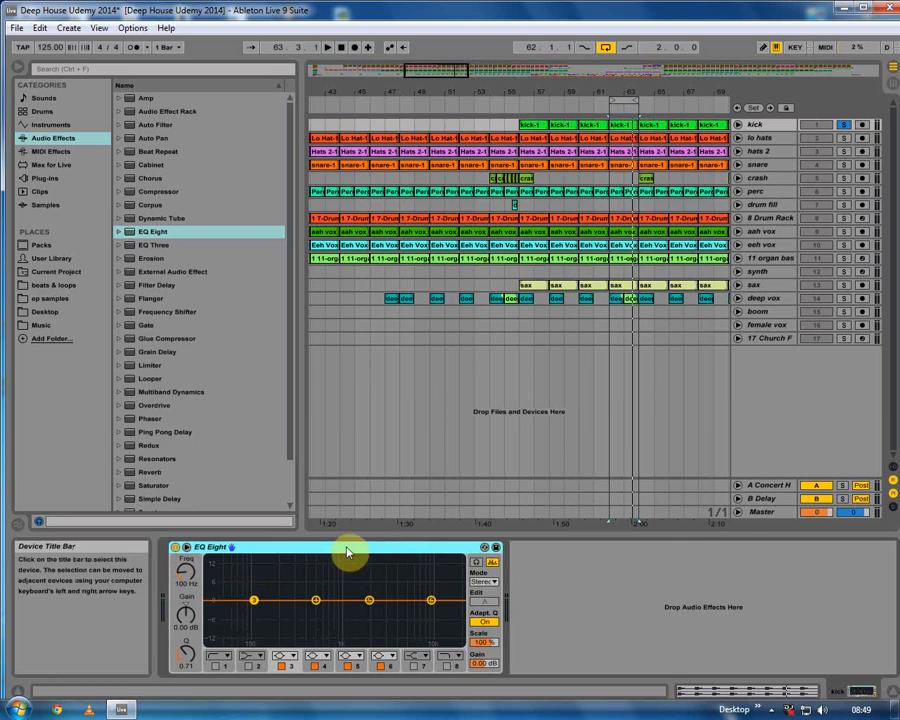
key(space)
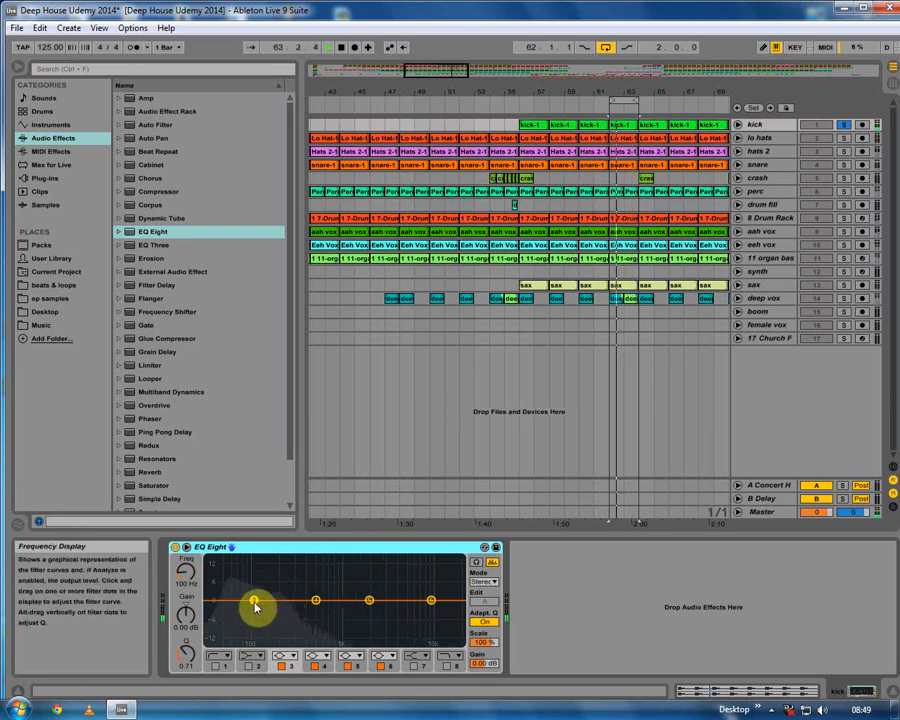
drag(255, 602, 219, 599)
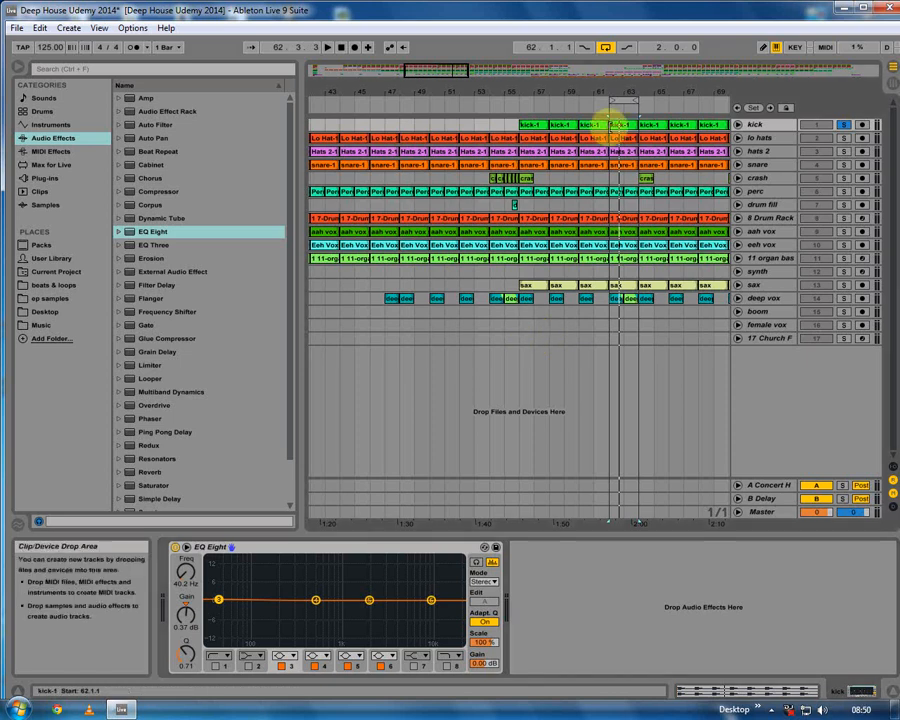
Step: Inspect the devices on the kick, Drum Rack and perc tracks to compare their EQ settings
click(607, 182)
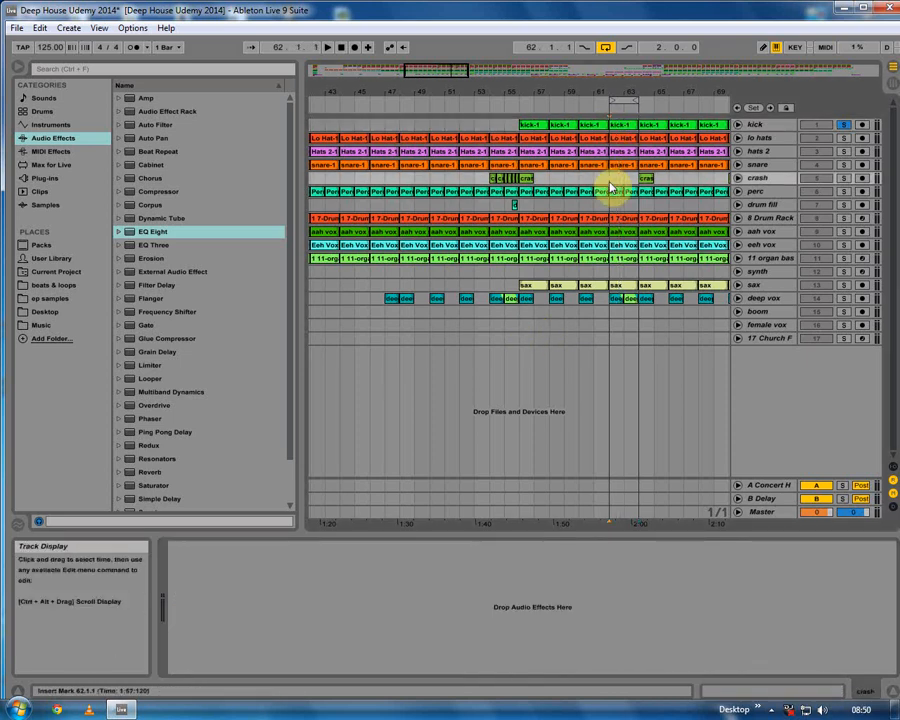
click(613, 122)
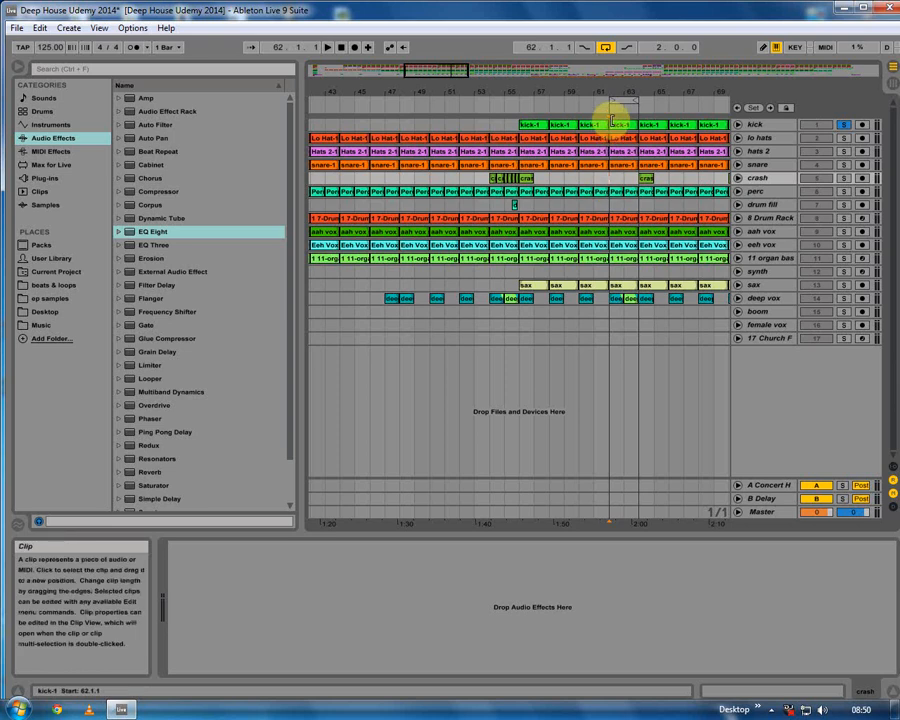
drag(612, 120, 633, 118)
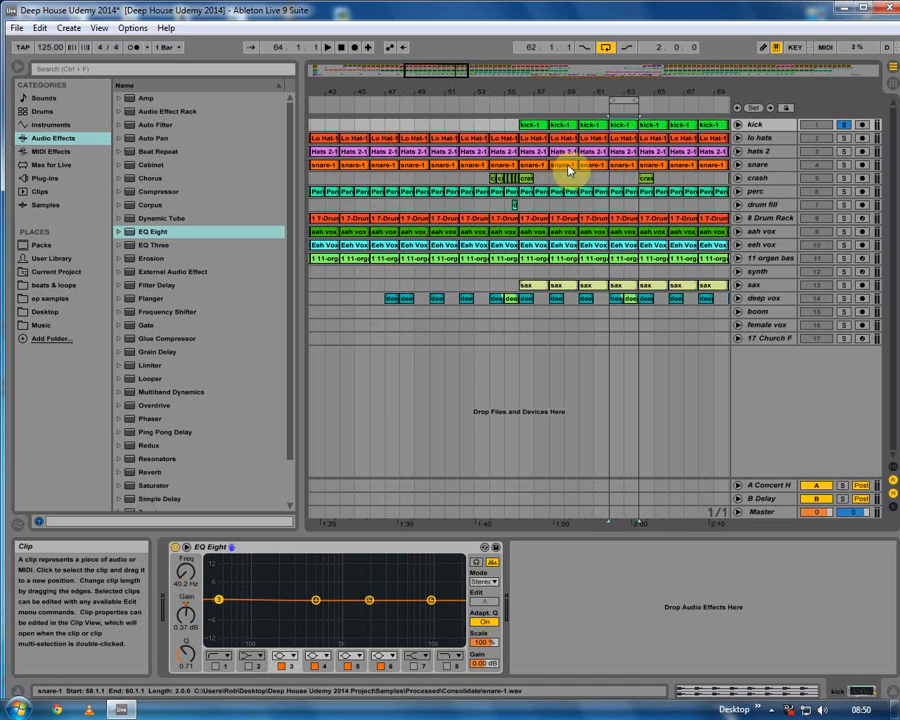
click(688, 166)
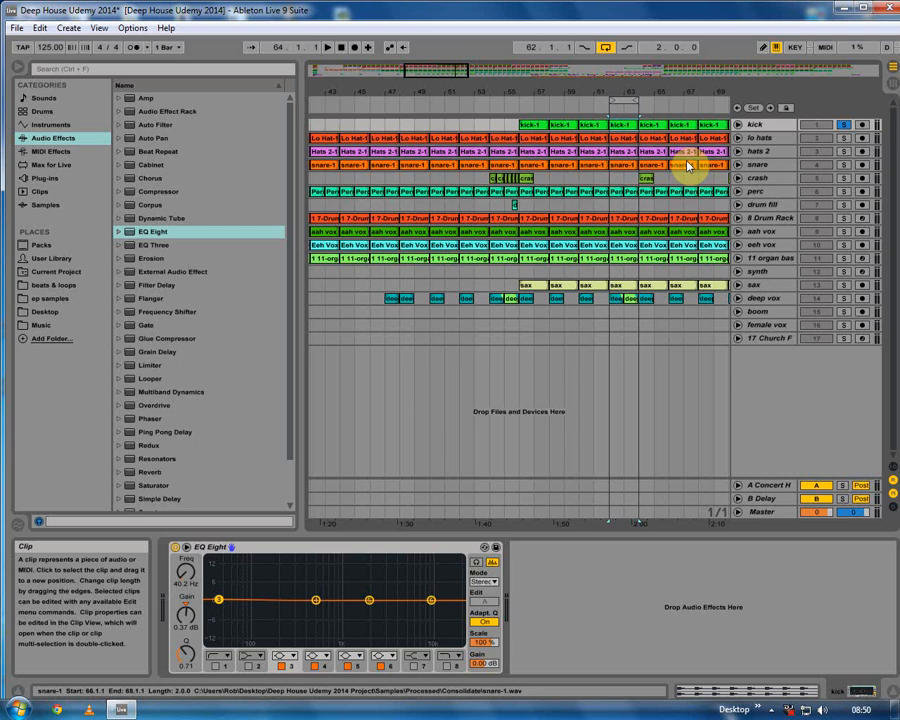
click(629, 231)
click(629, 219)
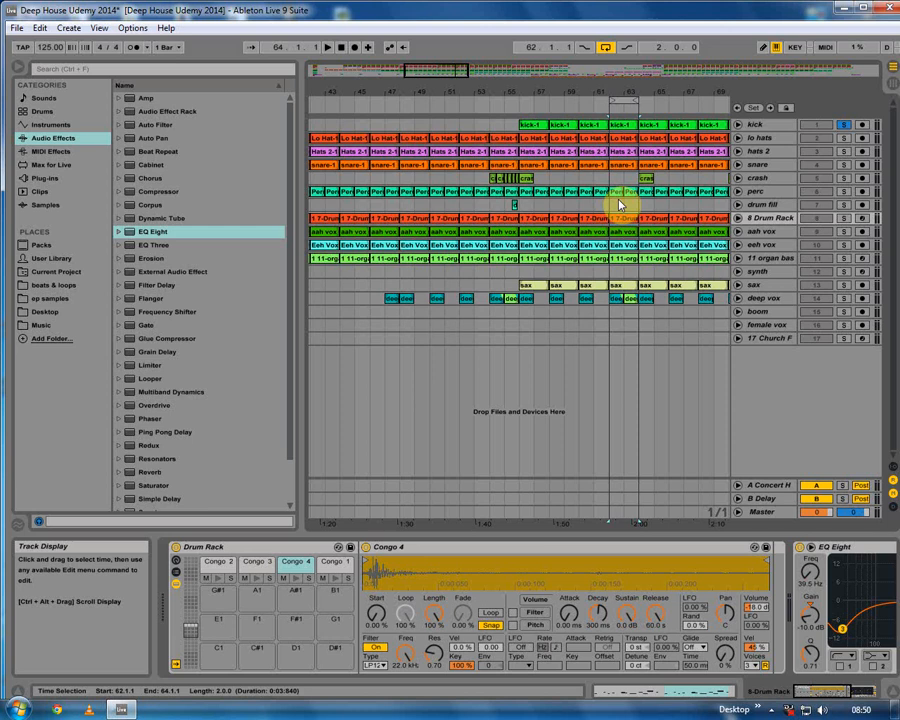
click(617, 191)
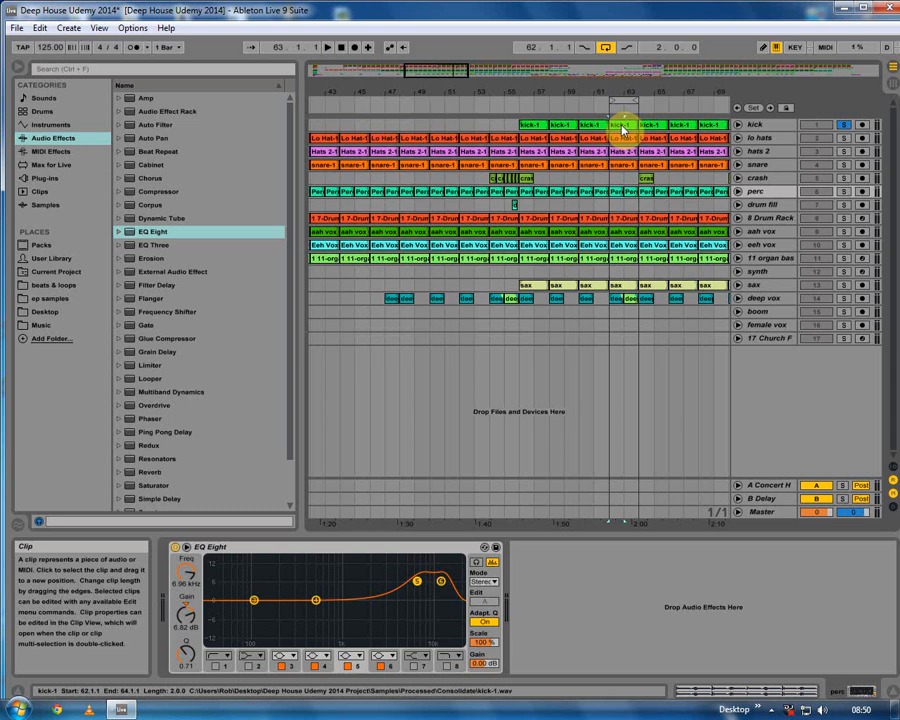
Step: Boost band 3 of the kick's EQ Eight by 2.11 dB at about 52.9 Hz
click(621, 128)
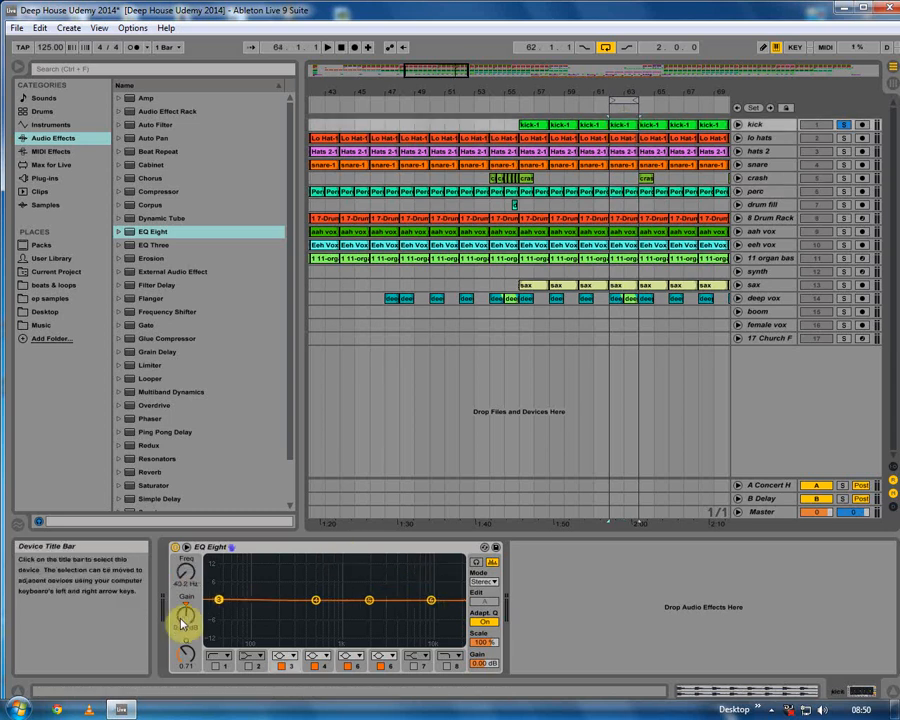
mouse_move(229, 612)
mouse_down()
mouse_move(231, 598)
mouse_move(221, 598)
mouse_move(229, 595)
mouse_up()
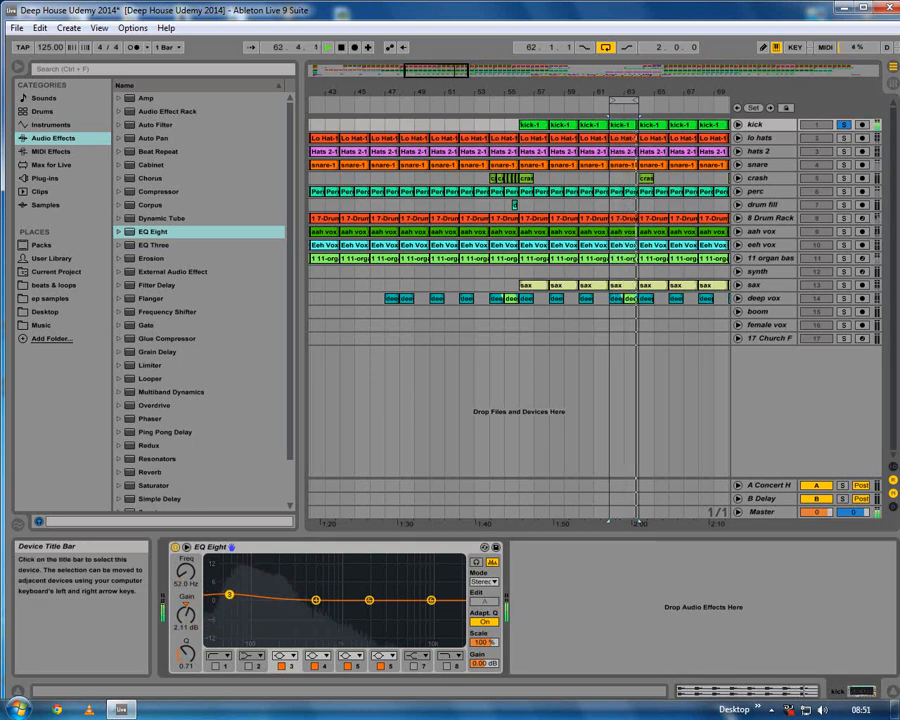
Step: Bypass the Saturator on the Master track in the Session View
click(880, 82)
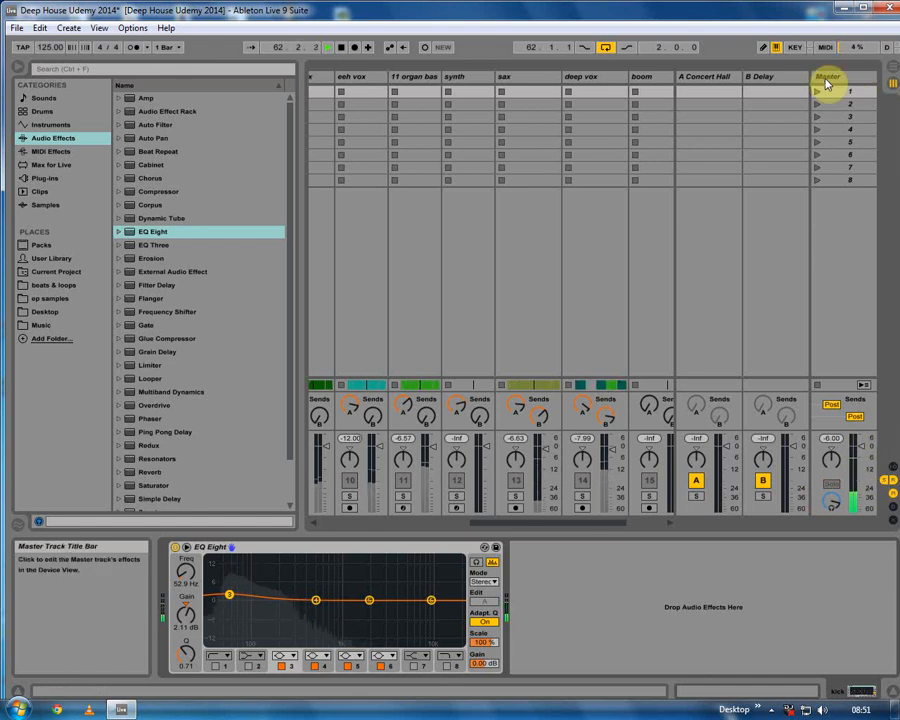
click(852, 78)
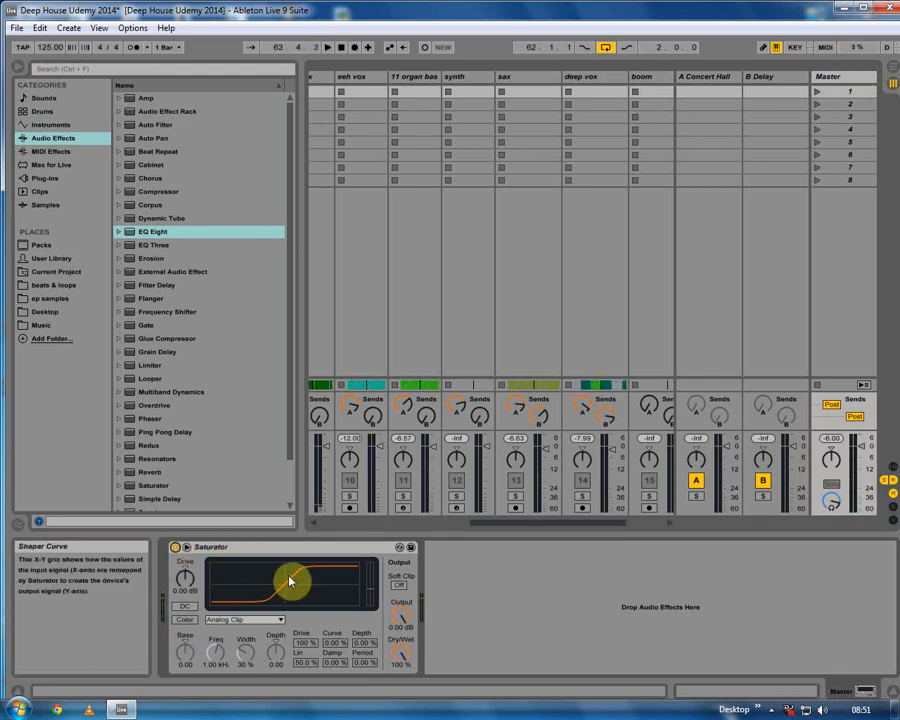
click(170, 548)
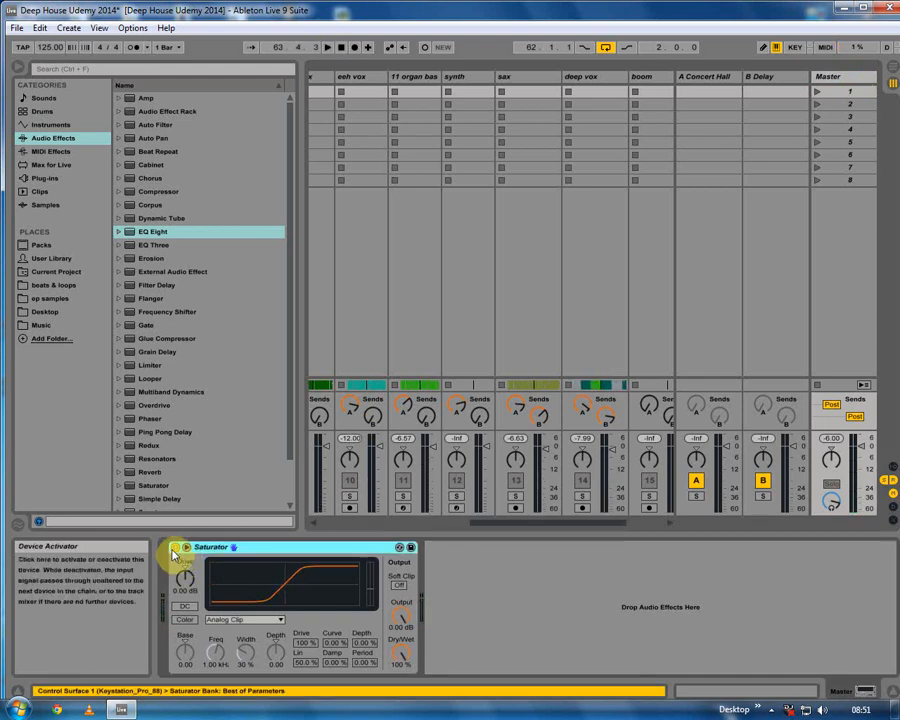
click(174, 548)
Step: Unsolo the kick, play the full mix with the Master's Saturator bypassed, and reactivate the Saturator
drag(471, 523, 373, 523)
click(342, 522)
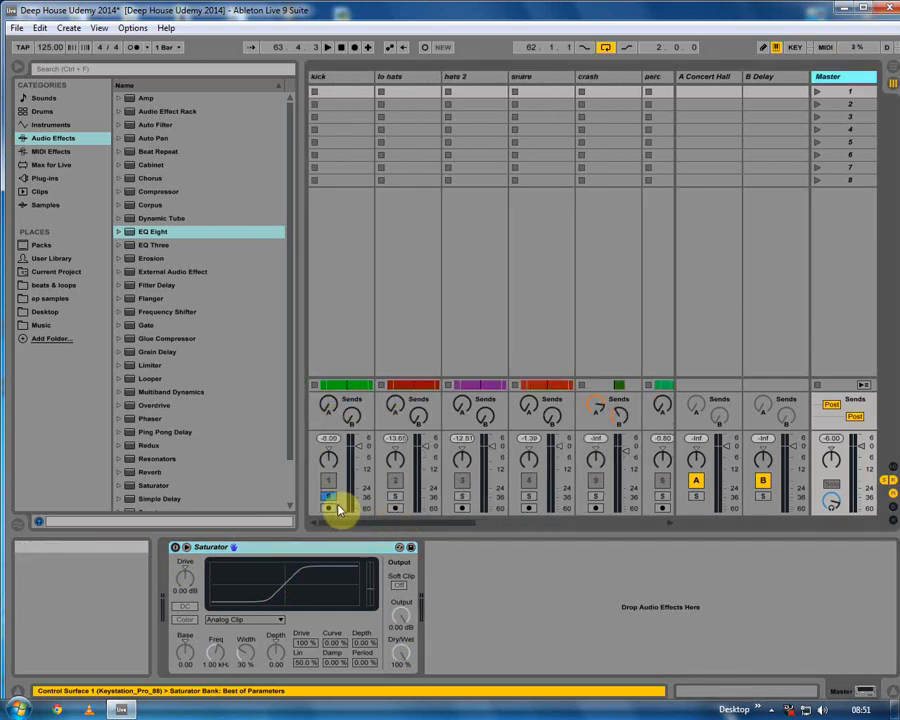
click(329, 497)
key(space)
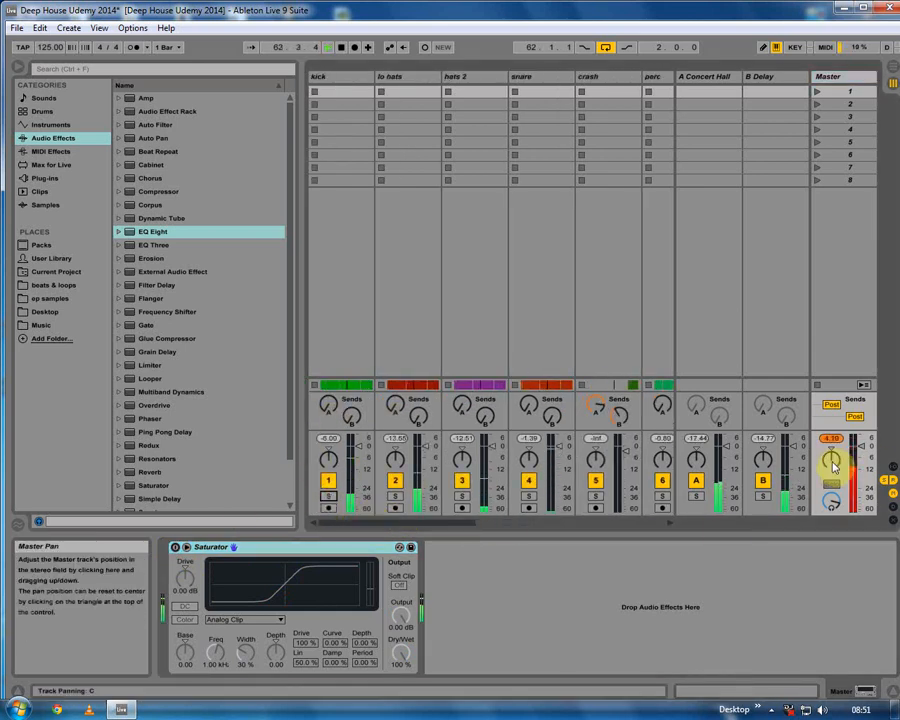
click(175, 547)
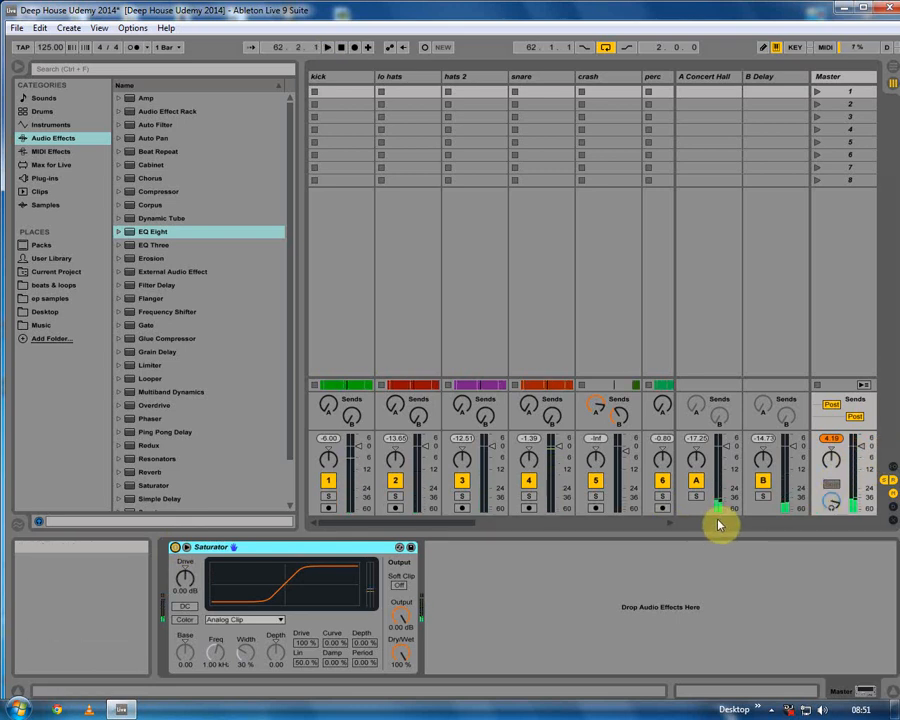
Step: Return to the Arrangement View and play the loop with the kick and organ bass tracks soloed, showing the kick's EQ Eight
click(893, 80)
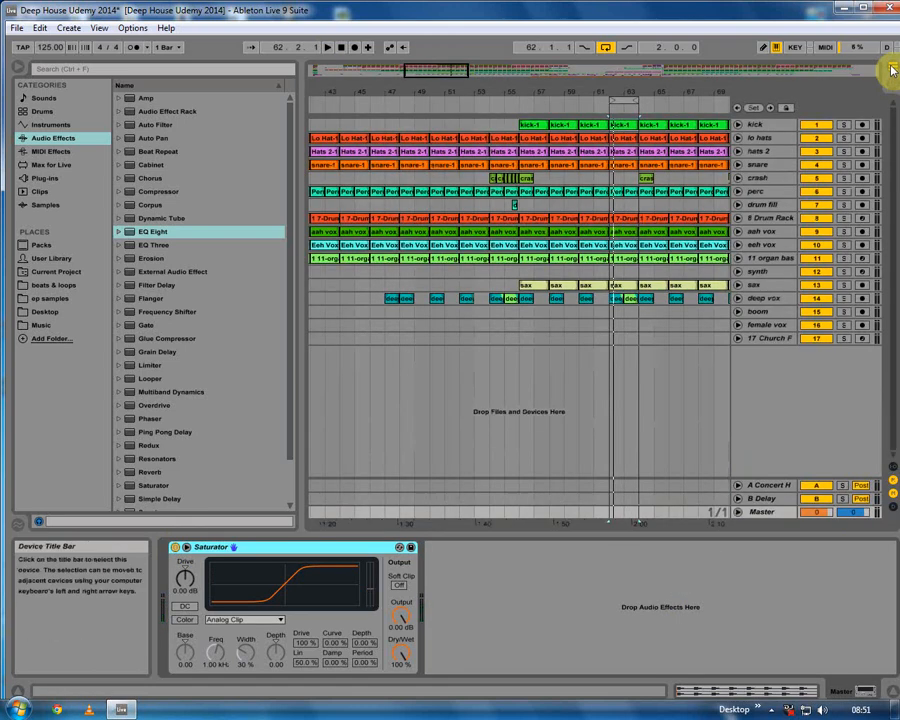
click(610, 124)
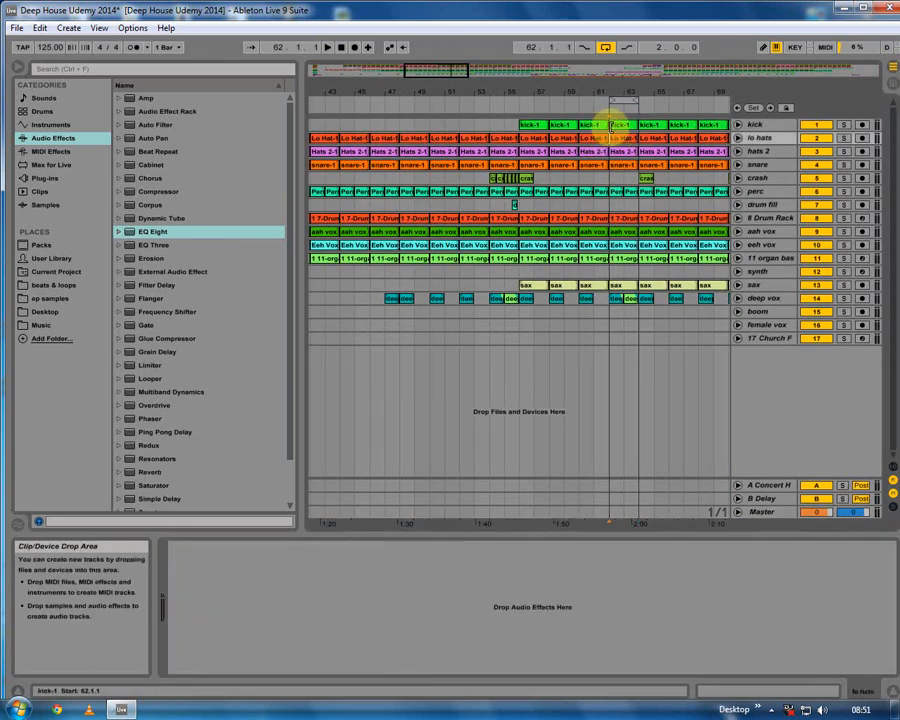
key(space)
click(842, 125)
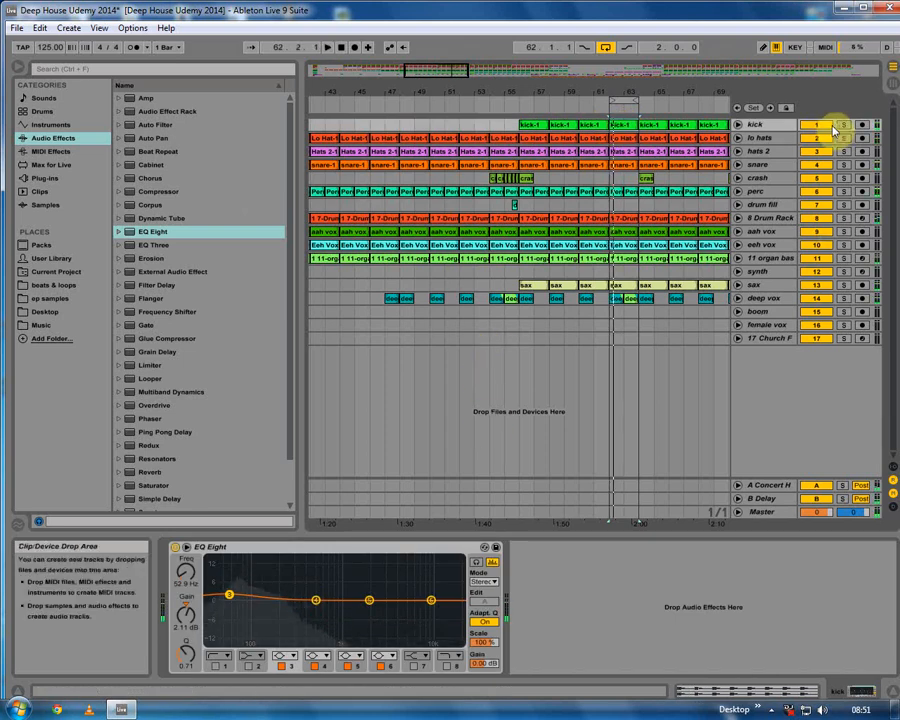
click(618, 127)
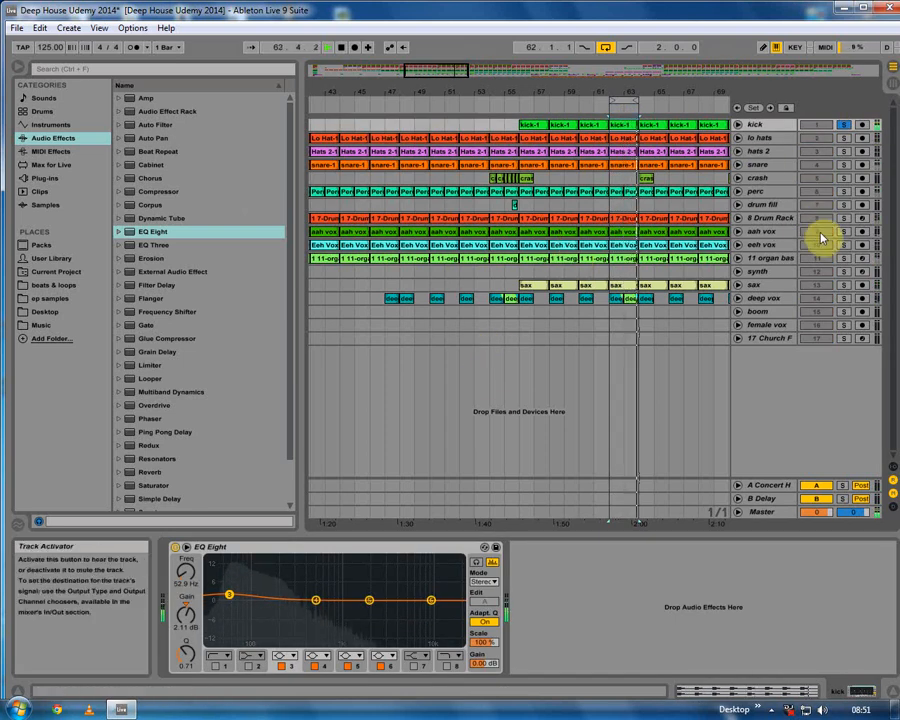
click(779, 259)
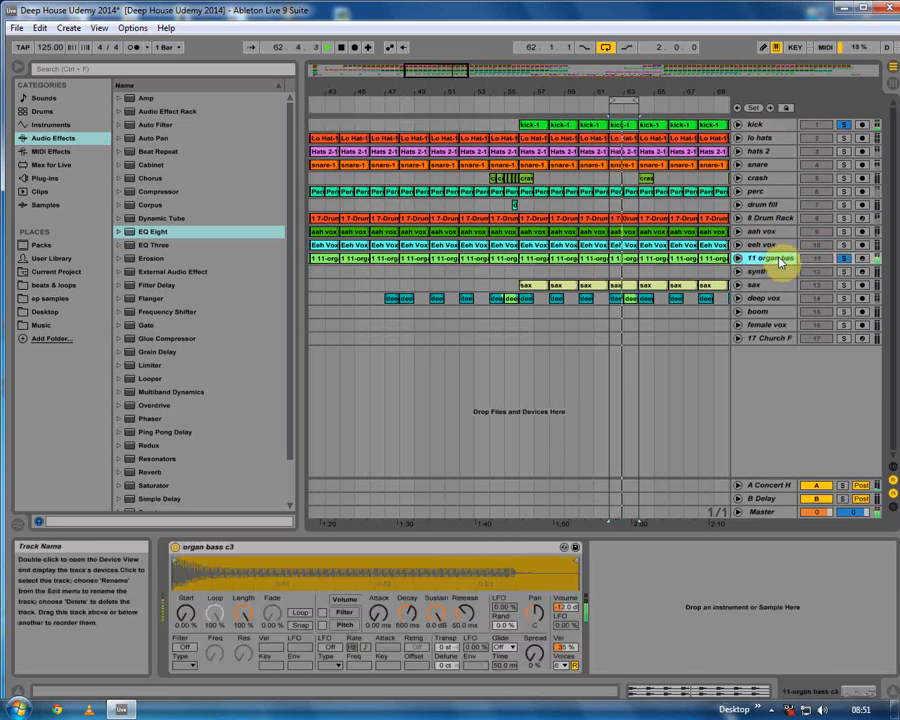
click(628, 137)
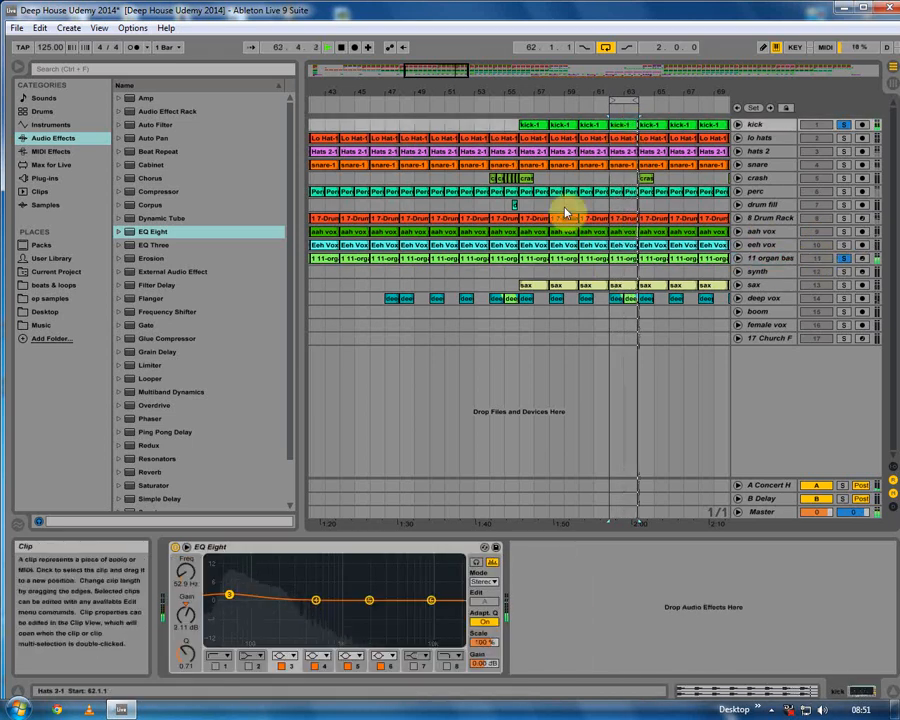
Step: On the kick's EQ Eight, set band 3 to 50 Hz at 2.60 dB, dip band 5 slightly, and cut band 6 to -9.79 dB at 11.6 kHz
drag(369, 600, 381, 563)
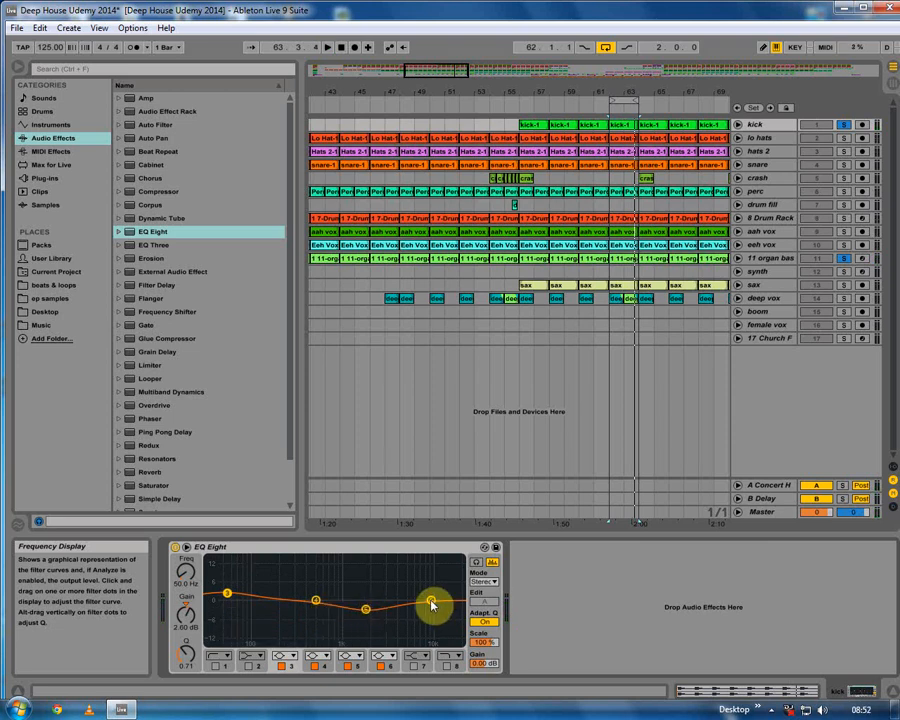
drag(432, 602, 431, 600)
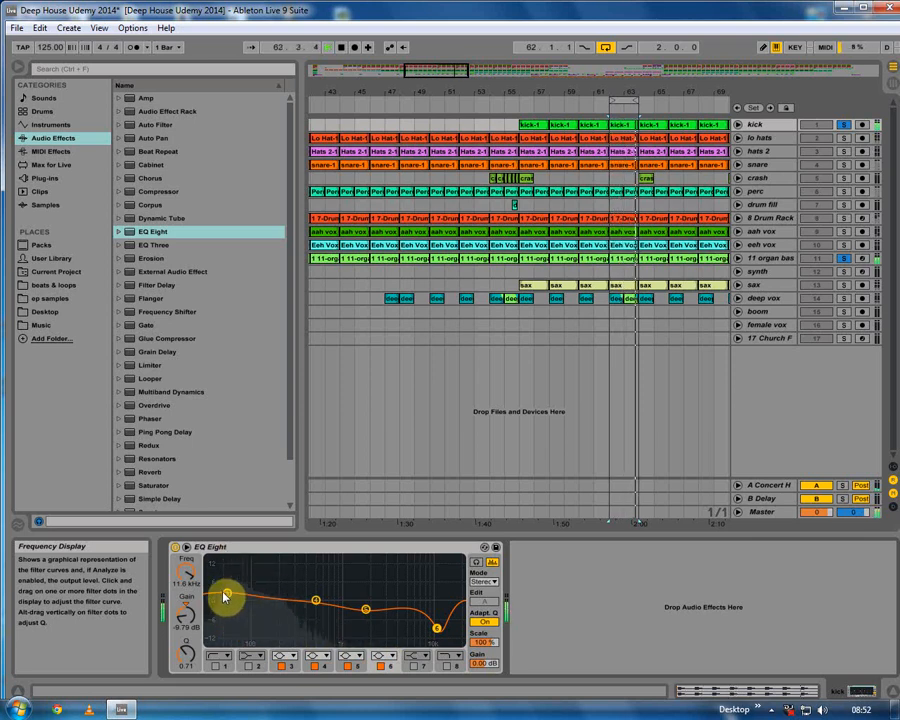
Step: Compare the kick with its EQ Eight bypassed and active, unsoloing the organ bass, and select band 5 of the EQ
click(174, 548)
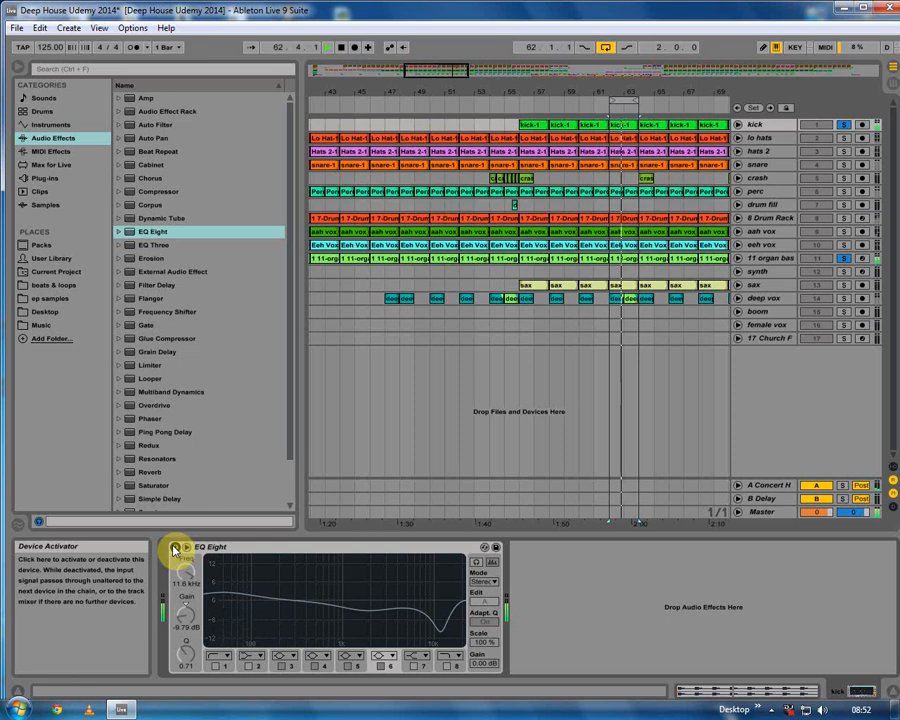
click(174, 548)
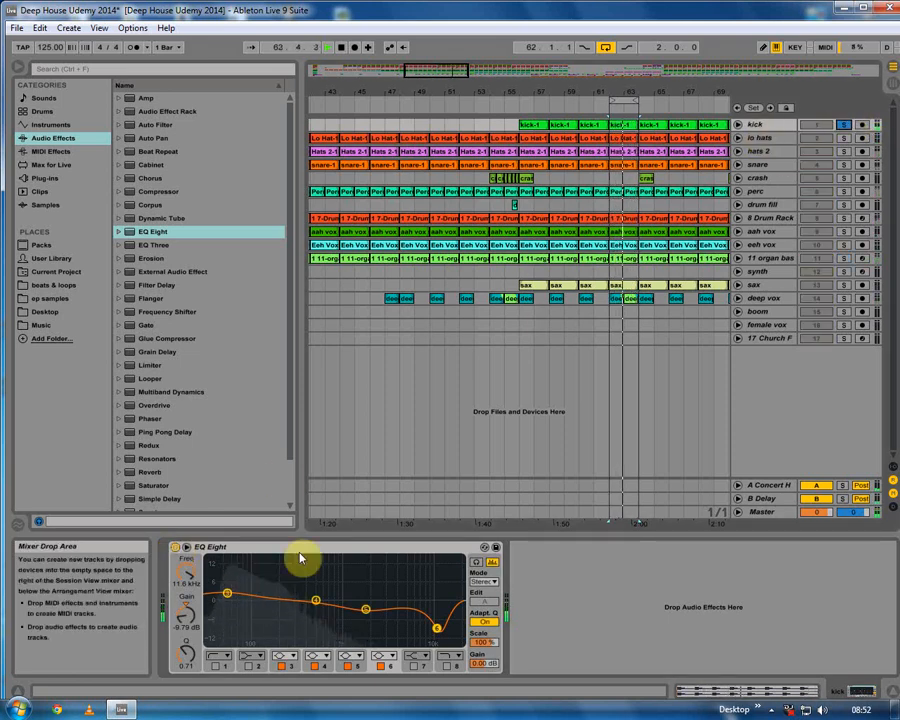
click(174, 548)
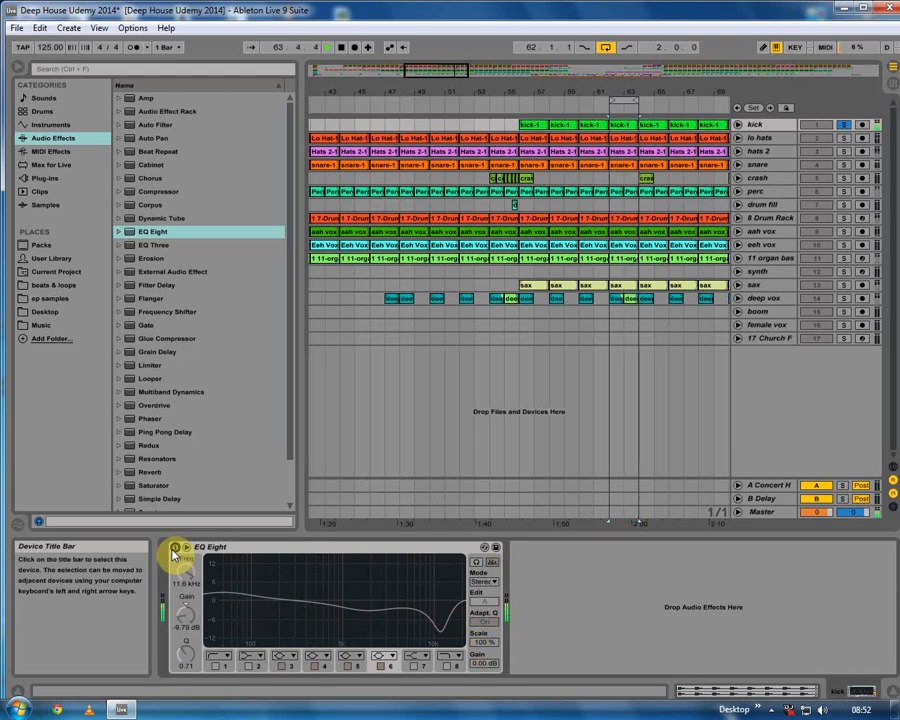
click(174, 548)
drag(436, 630, 364, 611)
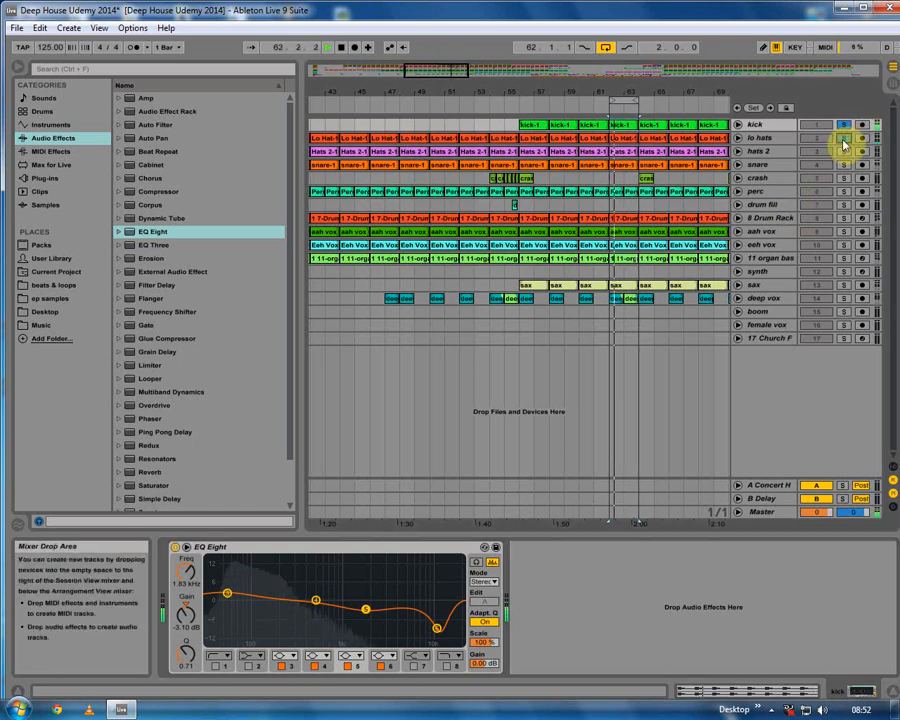
Step: Solo lo hats, add an EQ Eight to the track, boost band 5 to 3.84 dB at 7.35 kHz and raise band 6 above it
click(660, 140)
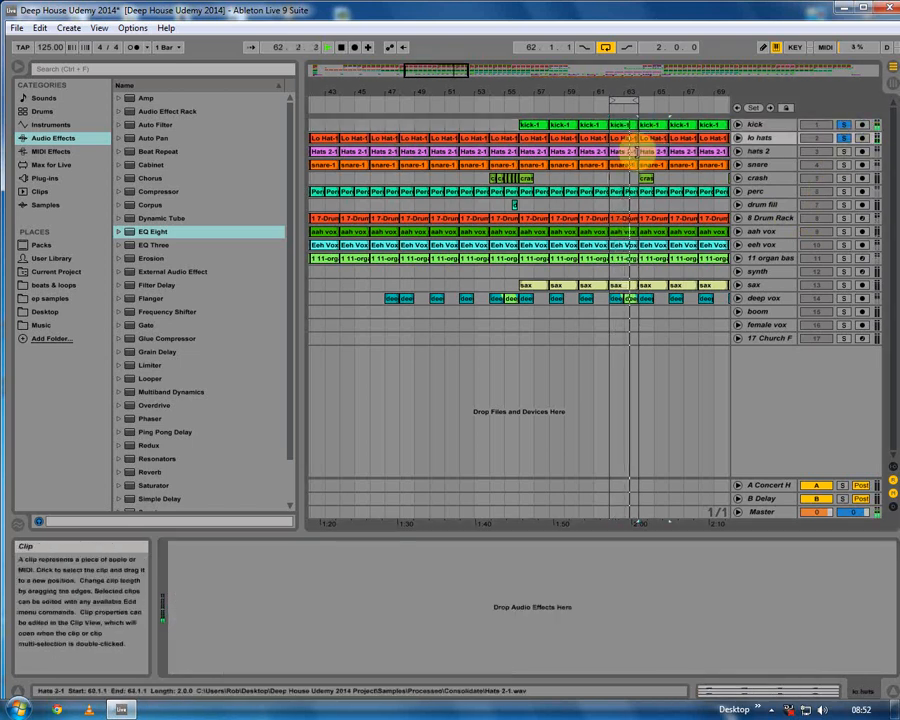
drag(141, 231, 347, 603)
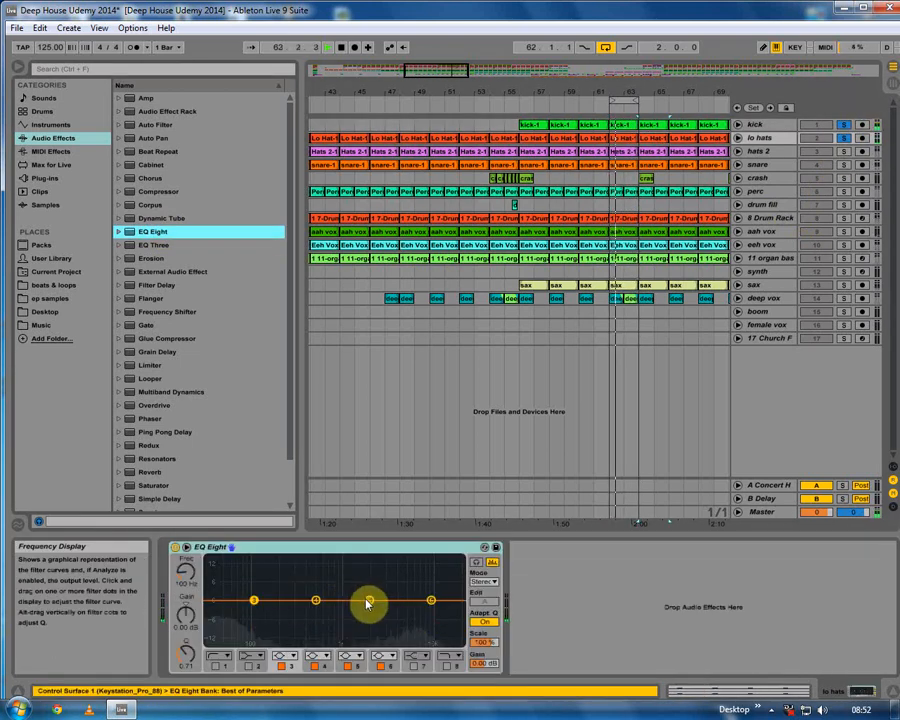
drag(416, 577, 434, 598)
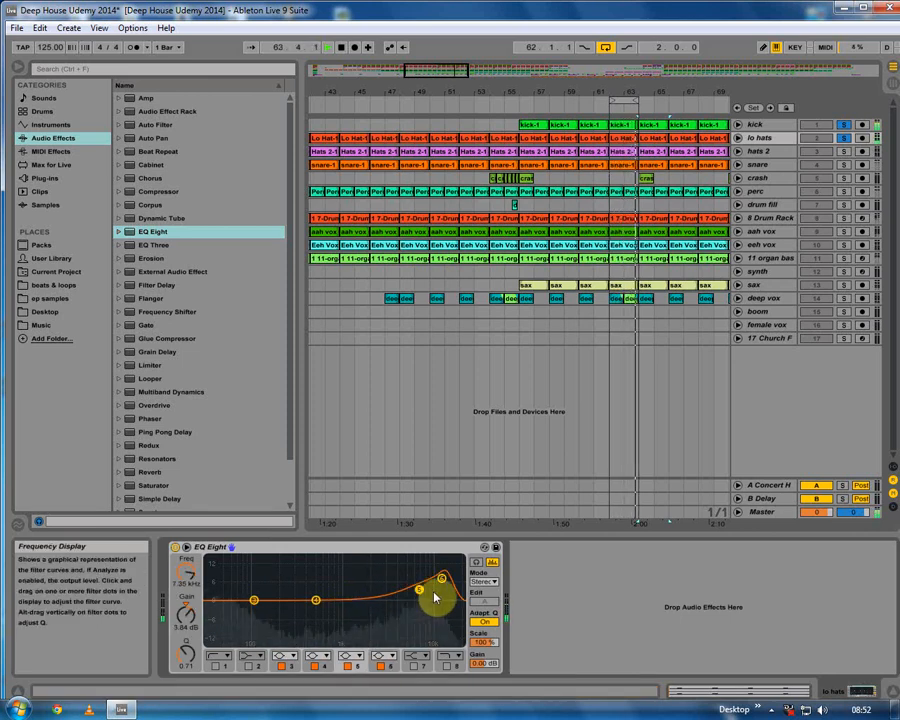
Step: Solo hats 2, add an EQ Eight to the track and boost bands 5 and 6 in the high frequencies
click(844, 152)
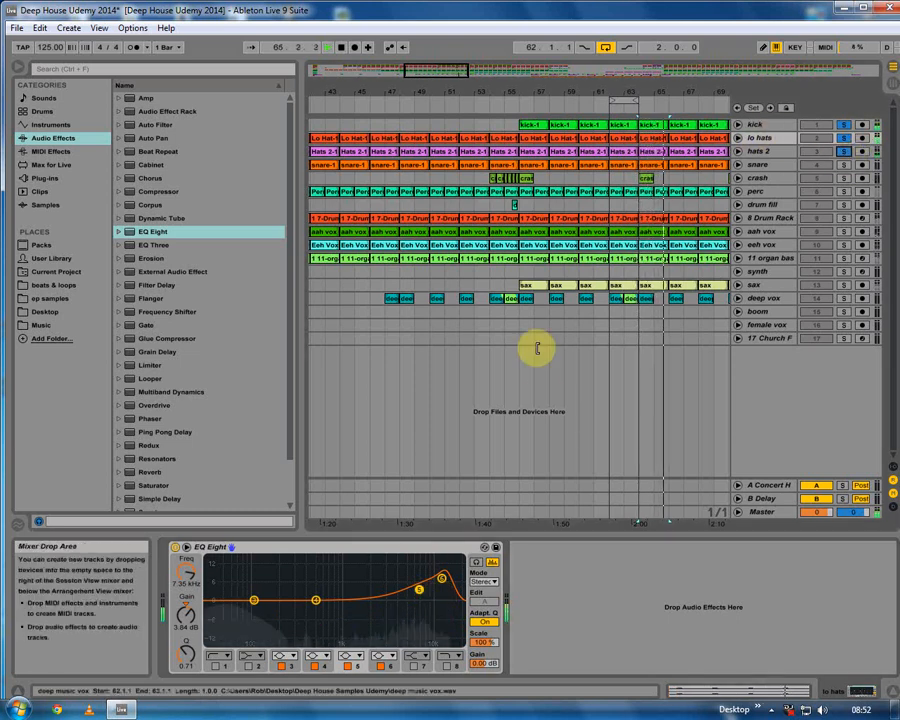
click(778, 151)
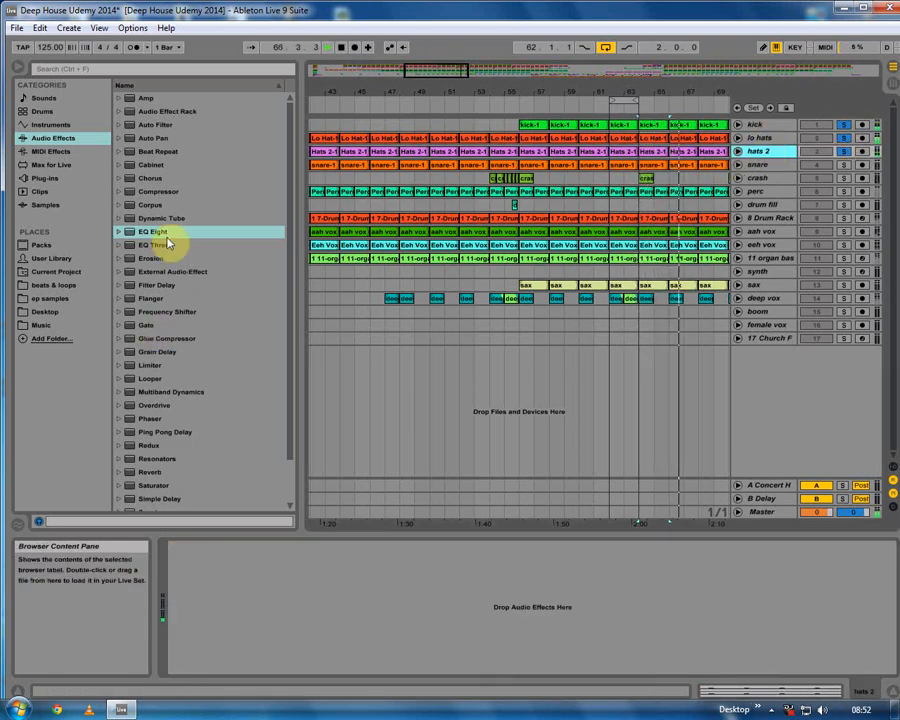
drag(160, 231, 283, 595)
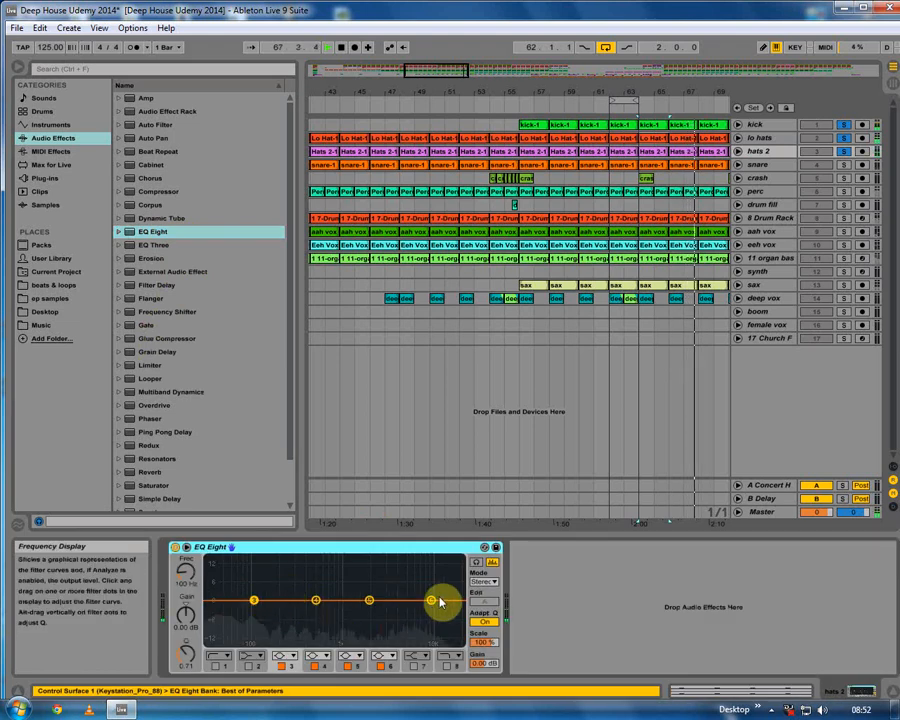
drag(431, 600, 440, 572)
drag(368, 599, 414, 587)
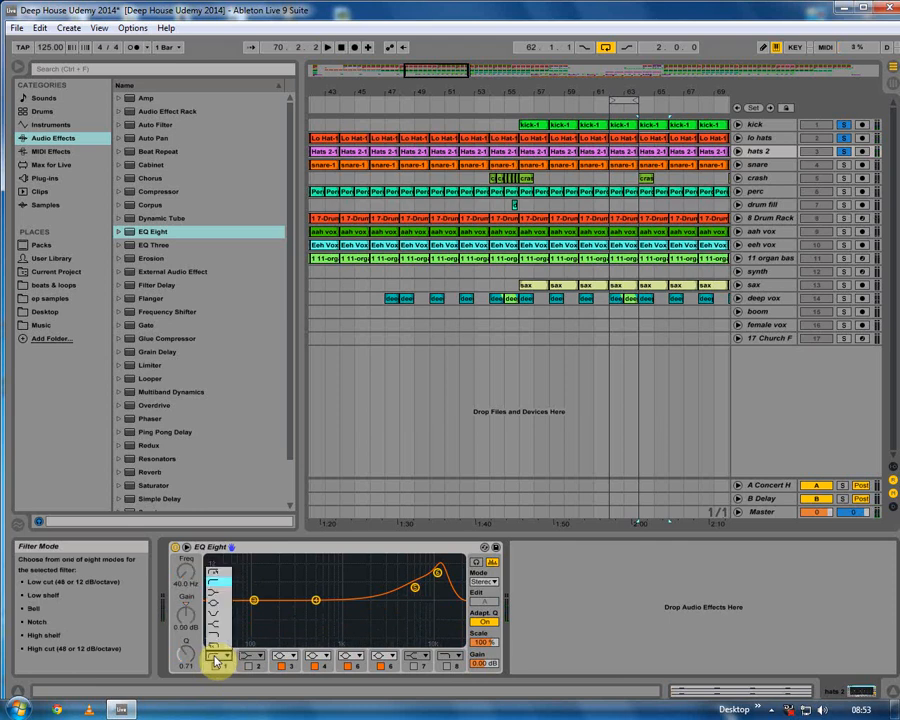
Step: On the hats 2 EQ, enable a band 1 low cut at 36.7 Hz, set band 5 to 3.35 dB at 7.76 kHz, and compare with it bypassed
click(222, 591)
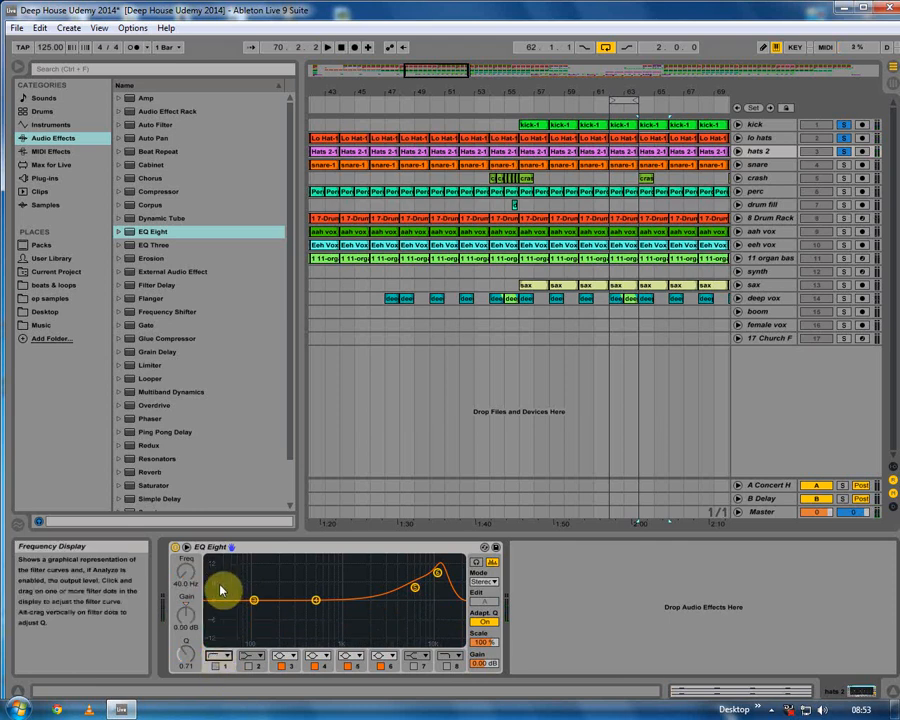
click(217, 665)
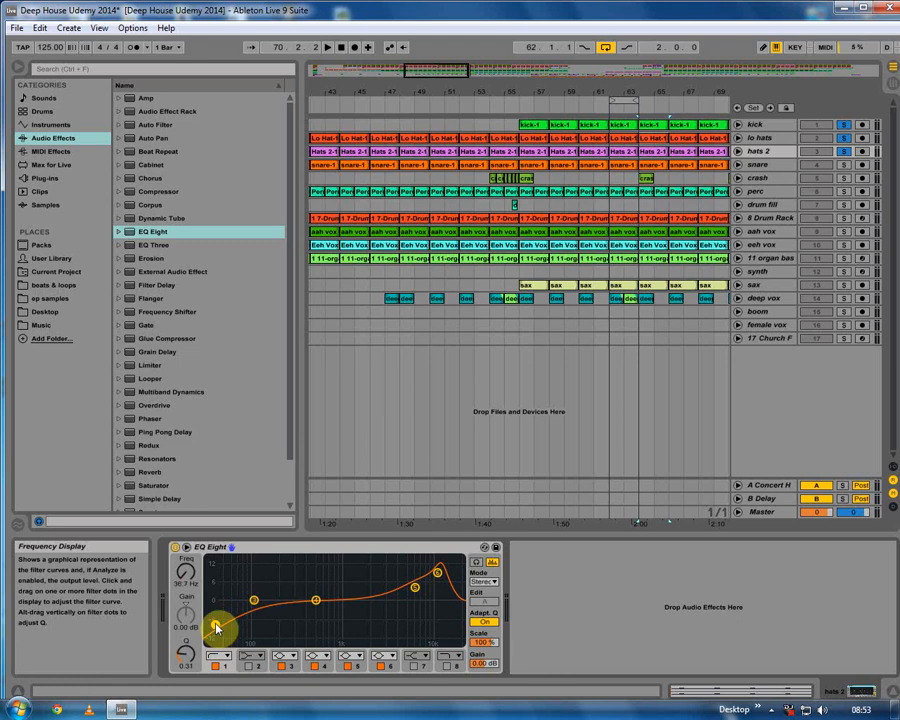
drag(217, 628, 218, 631)
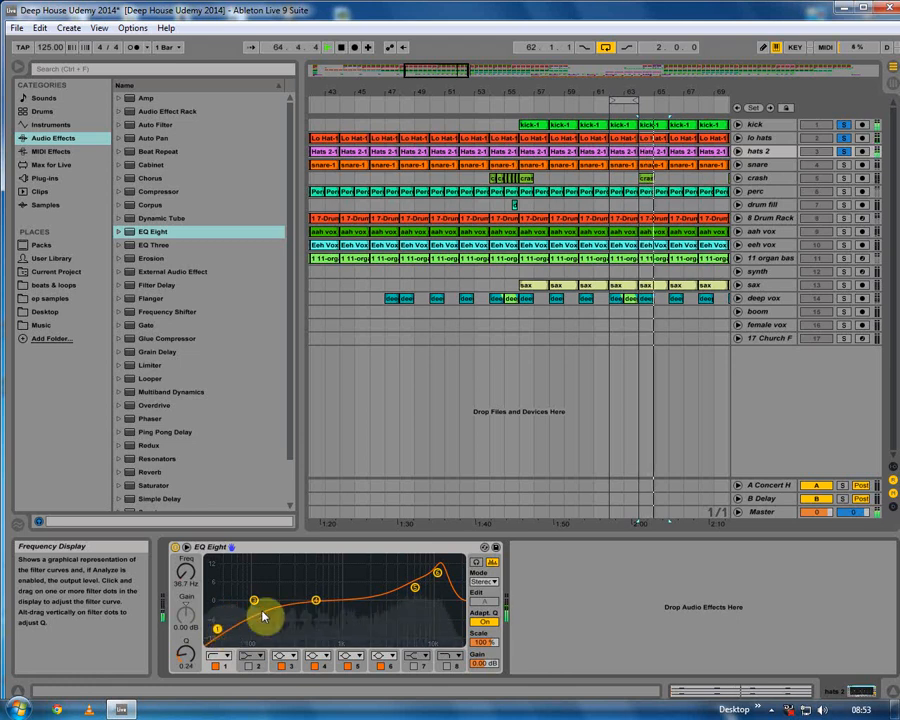
mouse_move(325, 605)
mouse_down()
mouse_move(297, 618)
mouse_move(335, 603)
mouse_up()
click(416, 589)
click(175, 548)
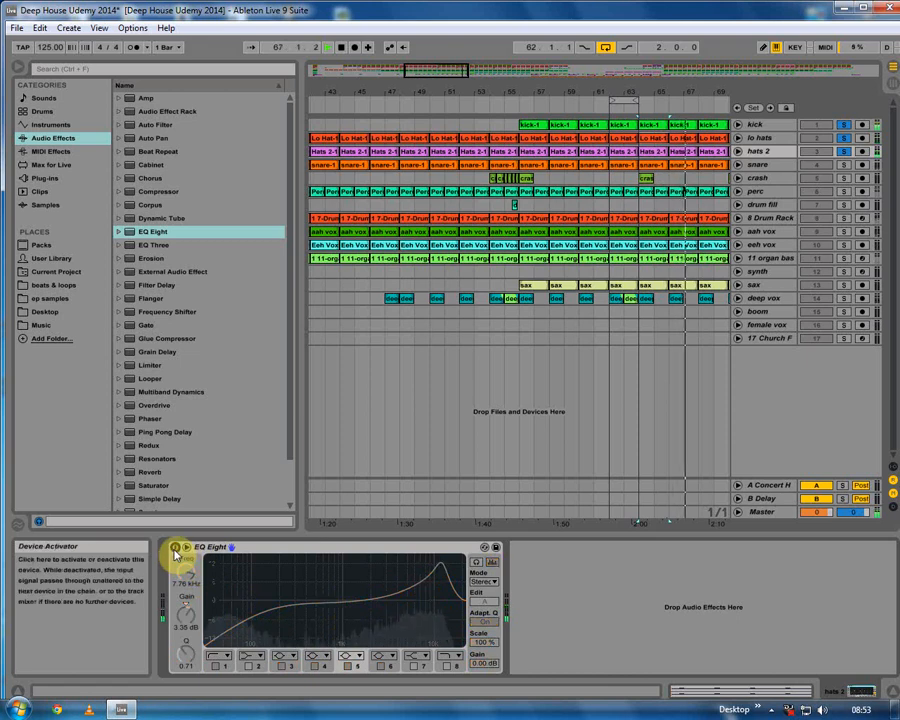
click(175, 548)
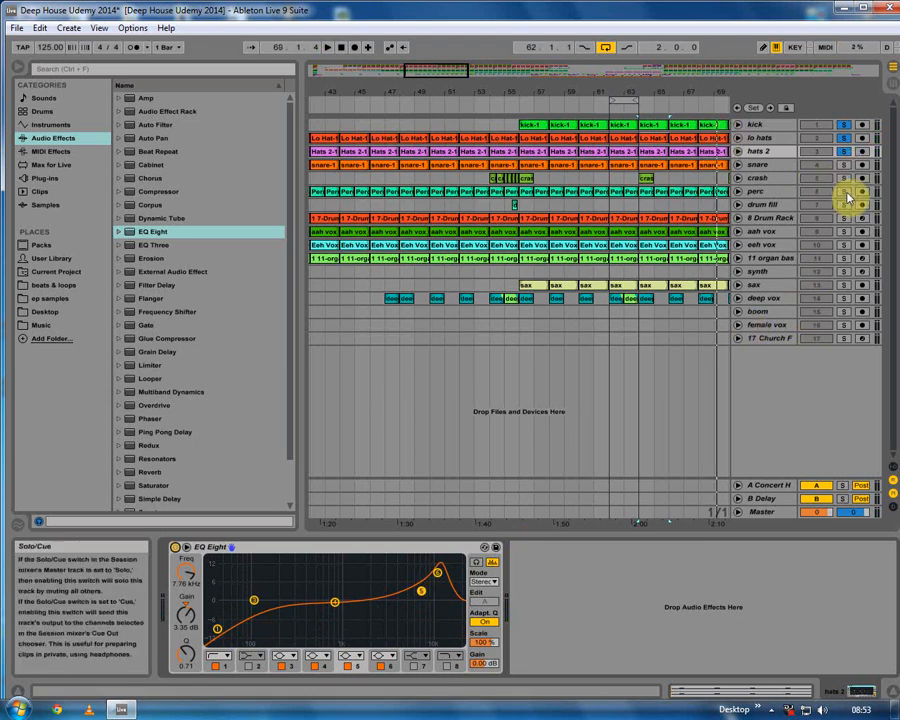
Step: Solo the perc track and compare its sound with the EQ Eight bypassed and reactivated
click(759, 193)
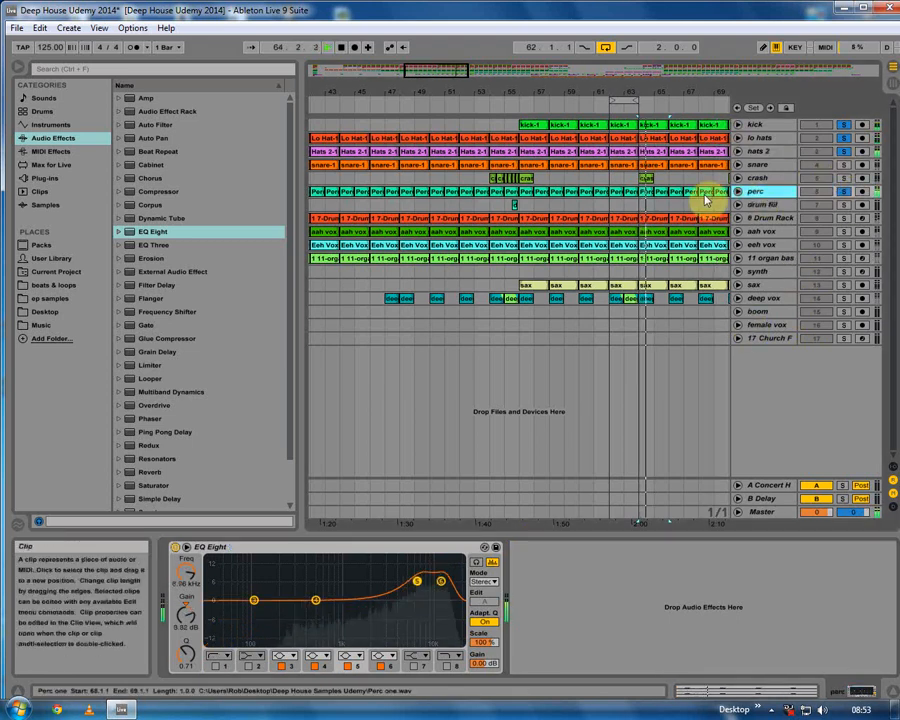
click(176, 547)
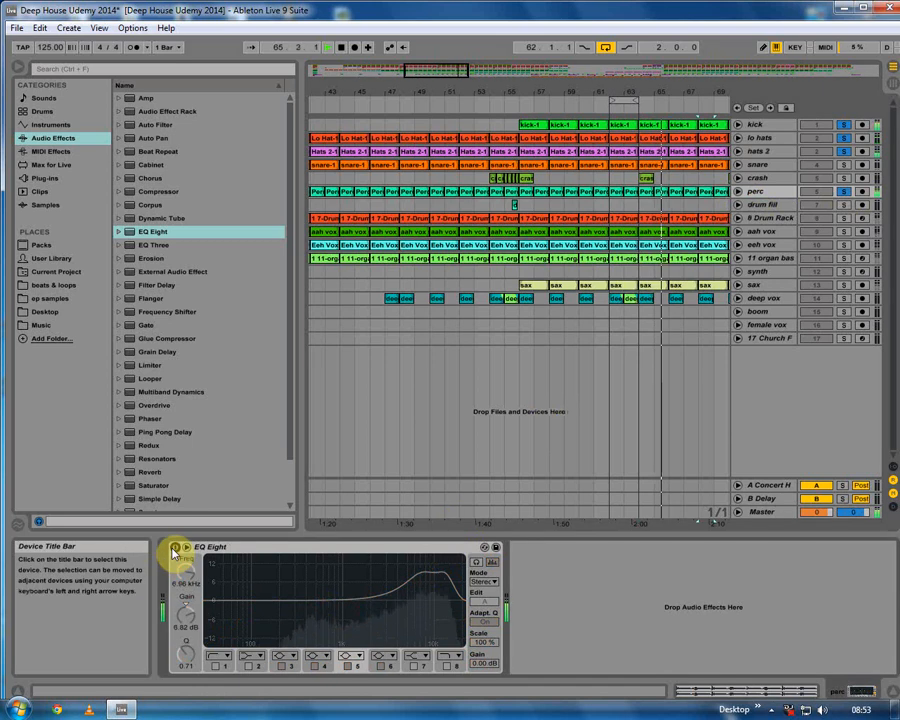
click(176, 547)
Step: Enable band 1 as a low cut on the perc's EQ Eight and soften its slope to Q 0.32
click(217, 656)
click(218, 667)
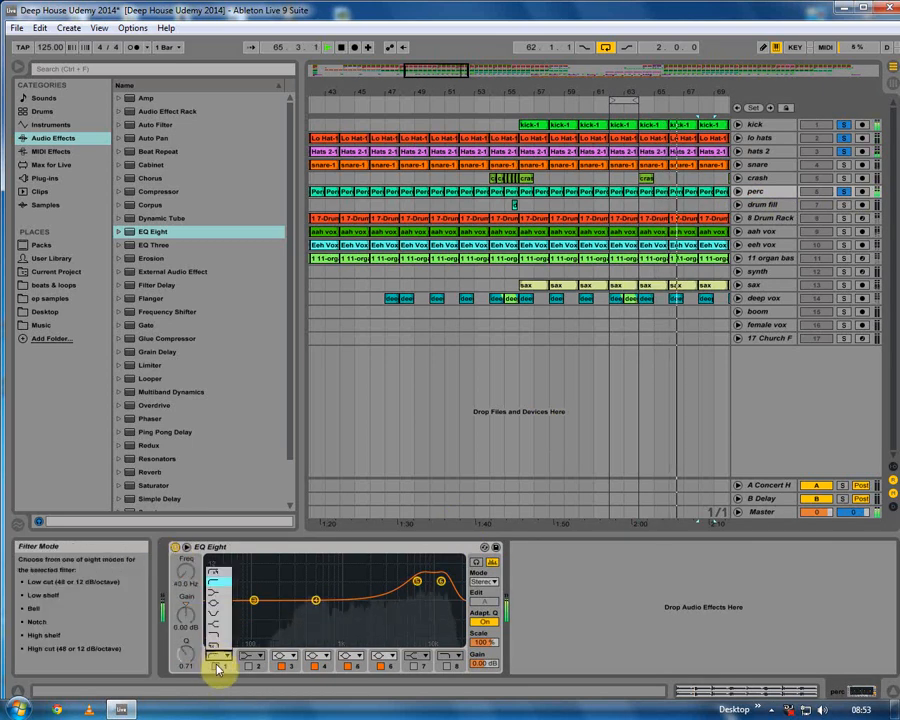
click(218, 667)
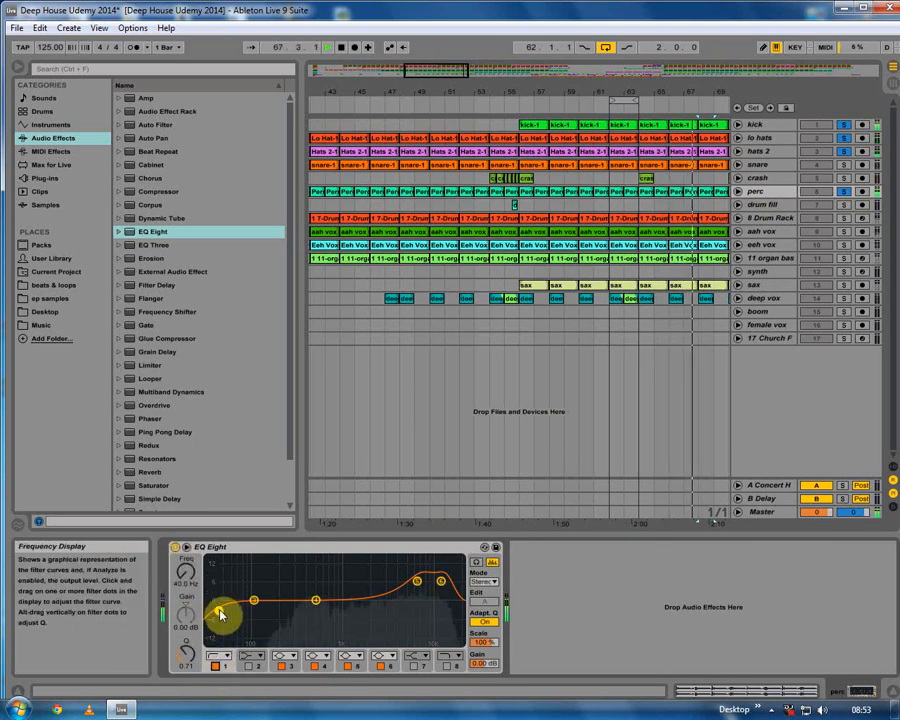
drag(219, 613, 219, 628)
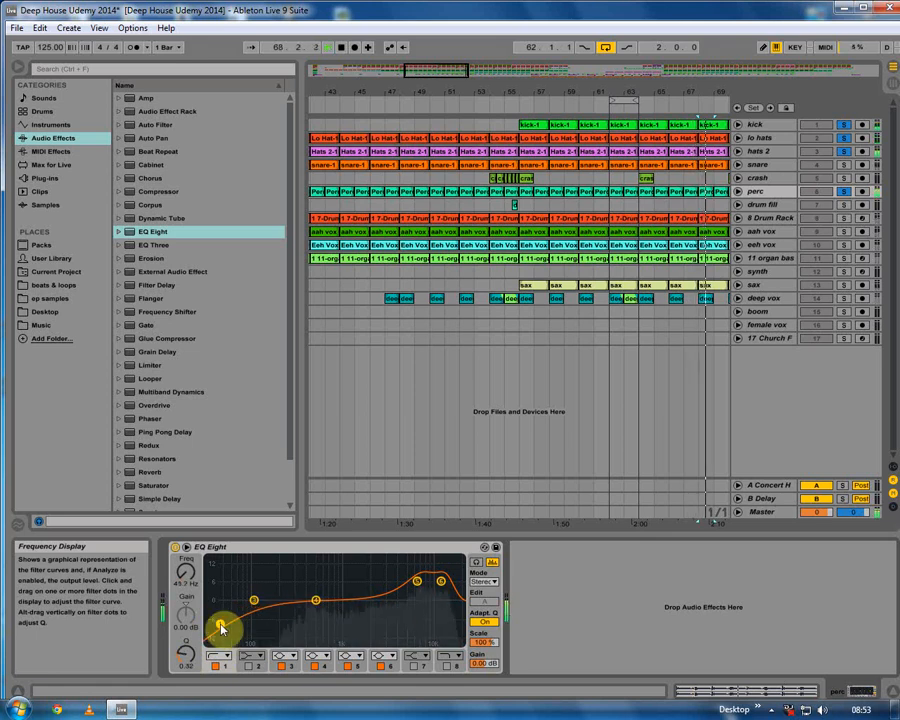
Step: On the perc's EQ Eight, set band 5 to 5.83 dB at 7.76 kHz, band 6 to 5.82 dB at 15.5 kHz and band 4 to -2.11 dB at 474 Hz
click(418, 582)
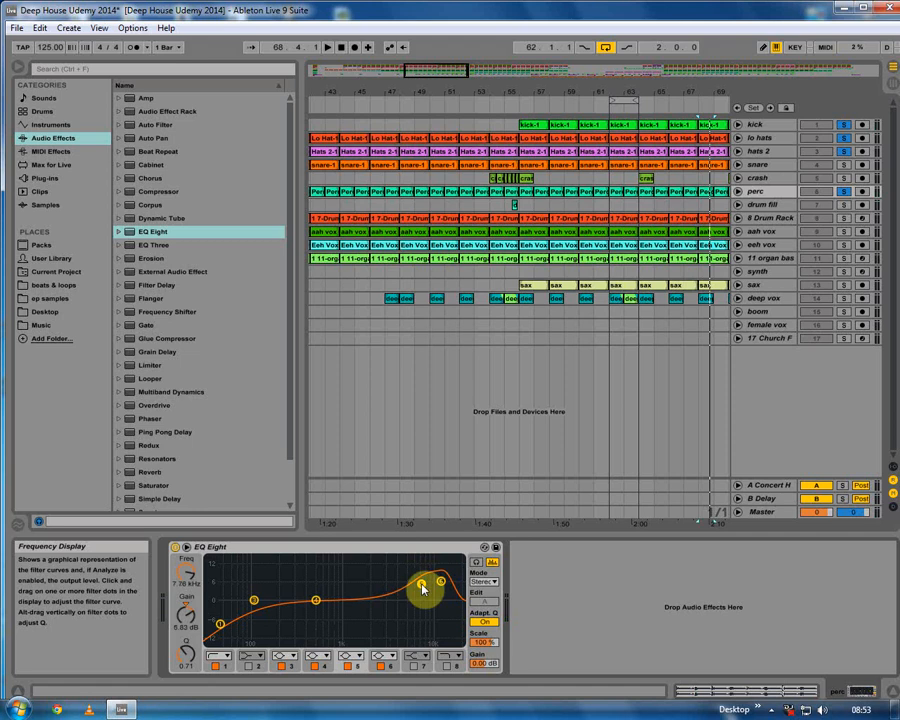
drag(421, 583, 445, 579)
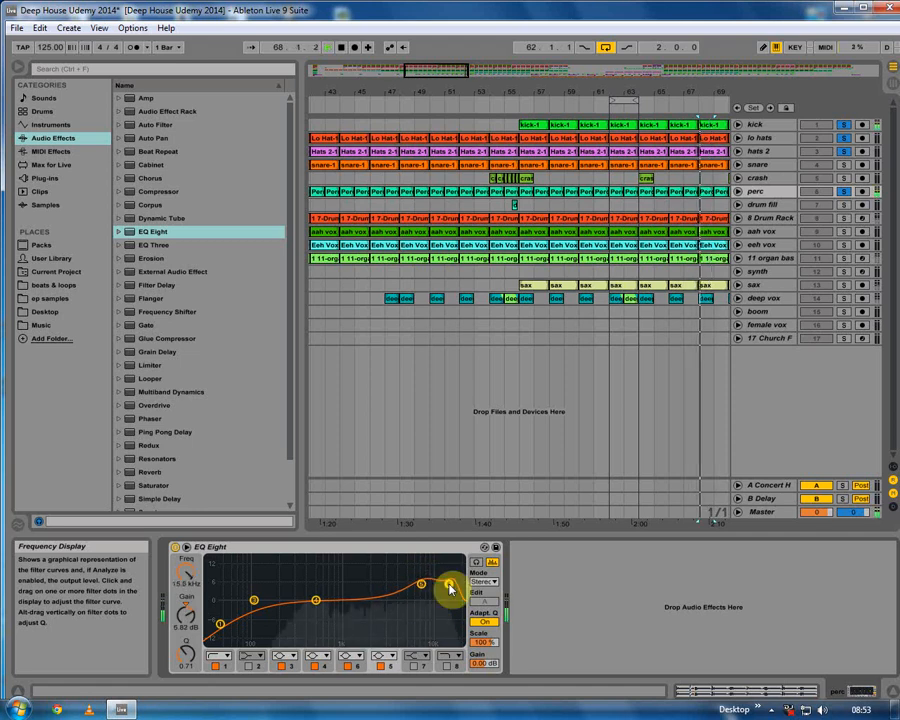
drag(316, 602, 368, 608)
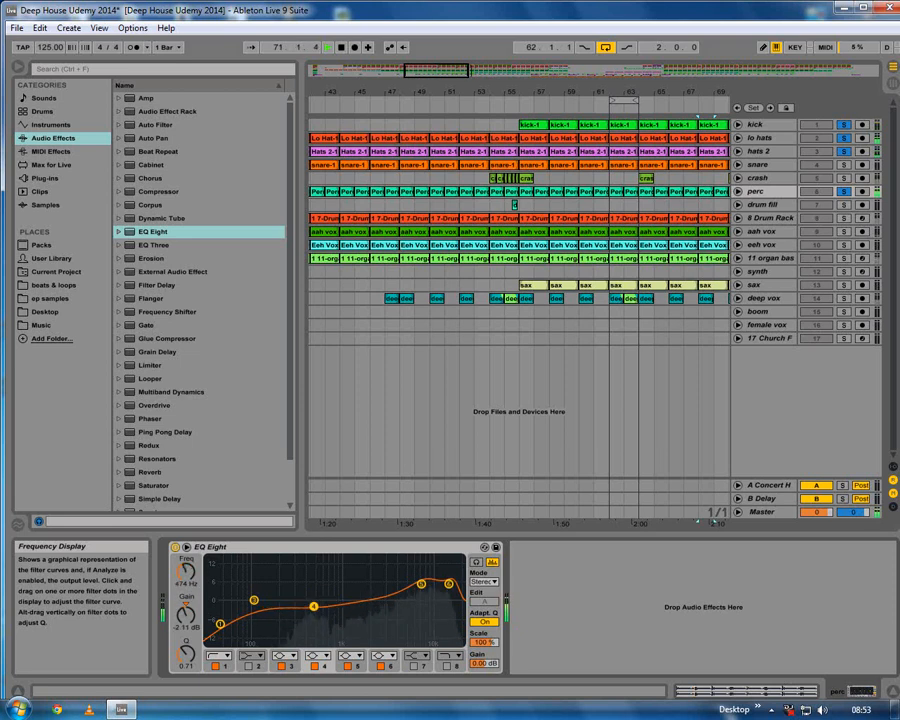
Step: Replay from bar 62 and refine the perc's EQ Eight with band 5 at 8.66 kHz, 3.84 dB and band 6 at 16.4 kHz, 5.58 dB
click(612, 180)
key(space)
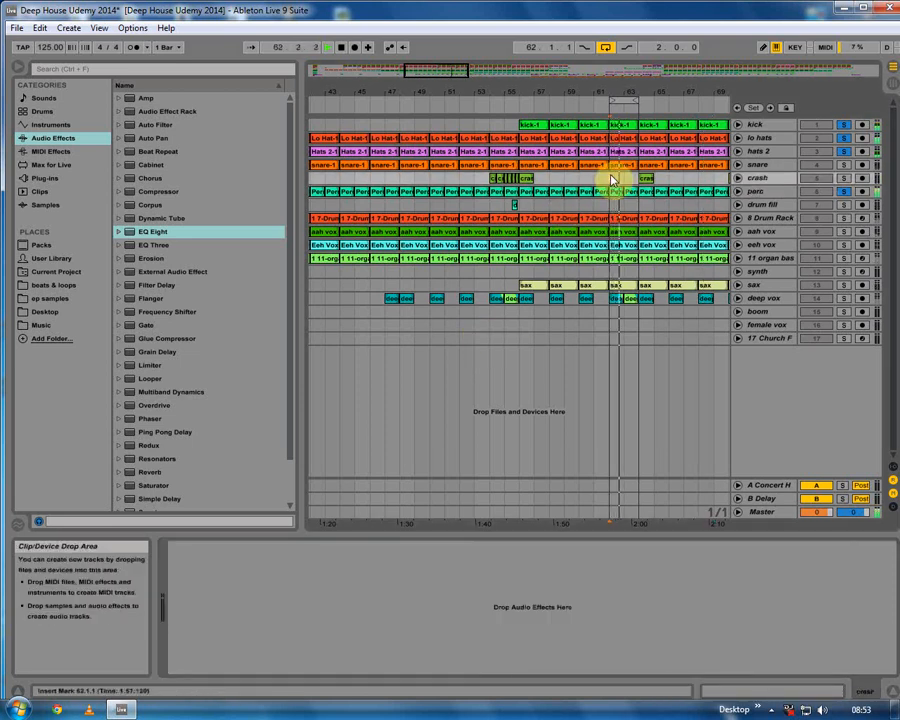
click(634, 191)
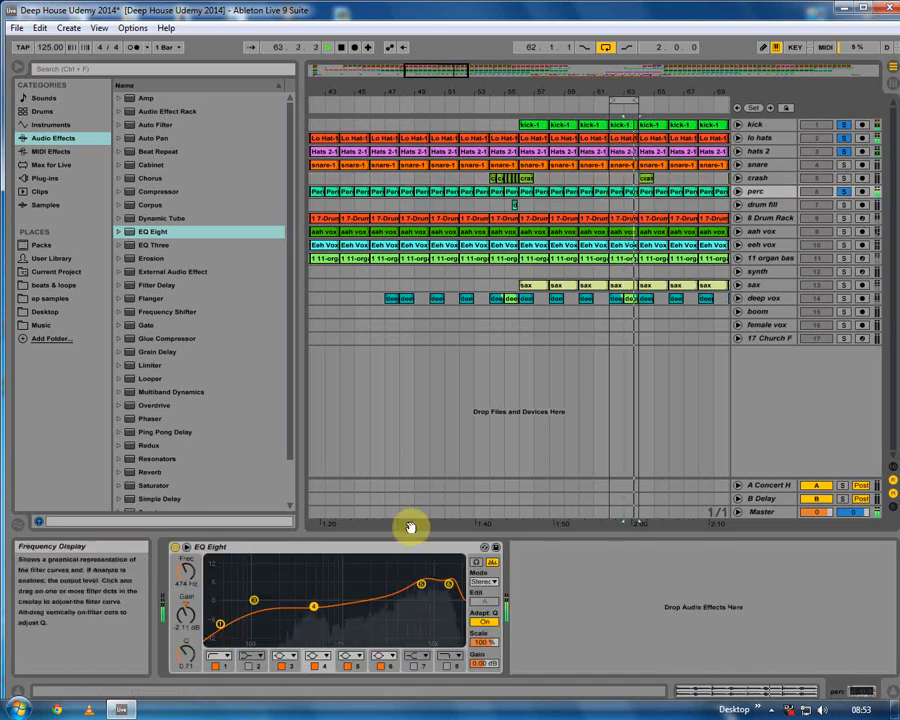
drag(421, 584, 424, 587)
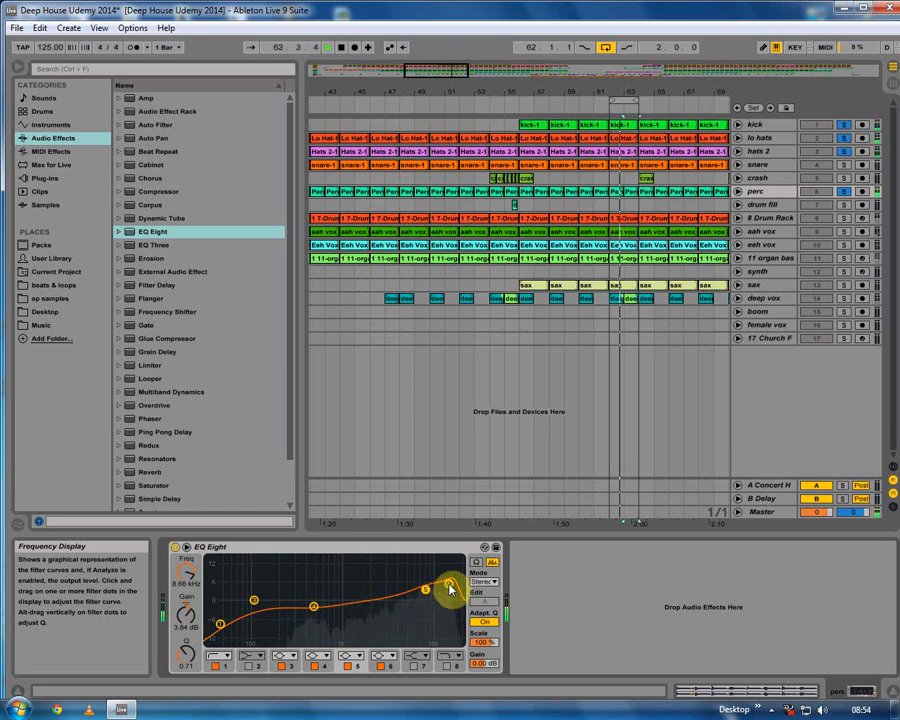
click(449, 586)
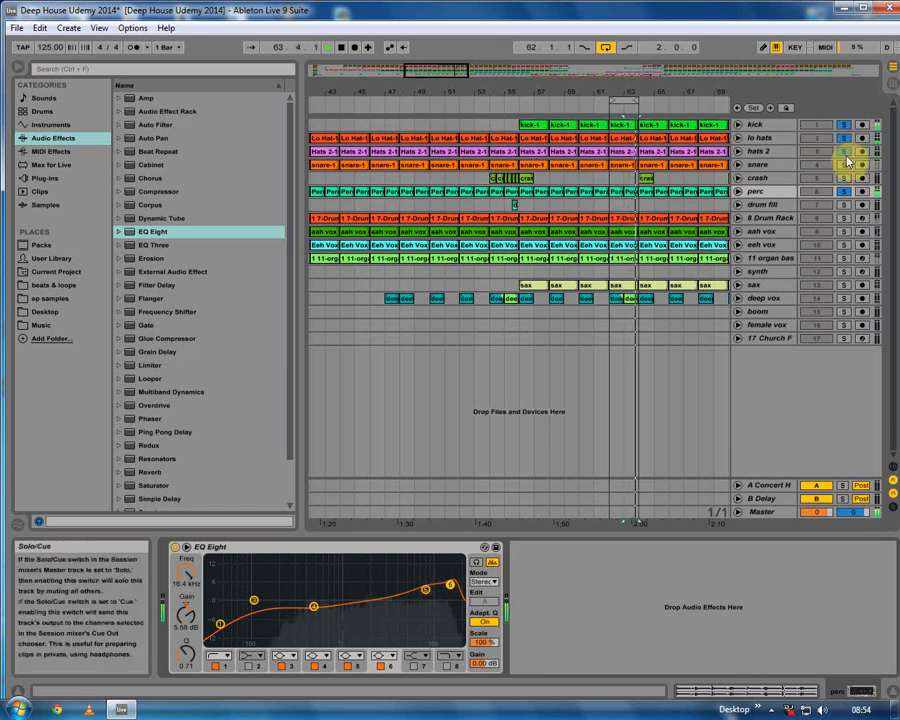
Step: Unsolo lo hats and hats 2 and listen to the loop with only the kick and perc tracks soloed
click(766, 191)
click(636, 191)
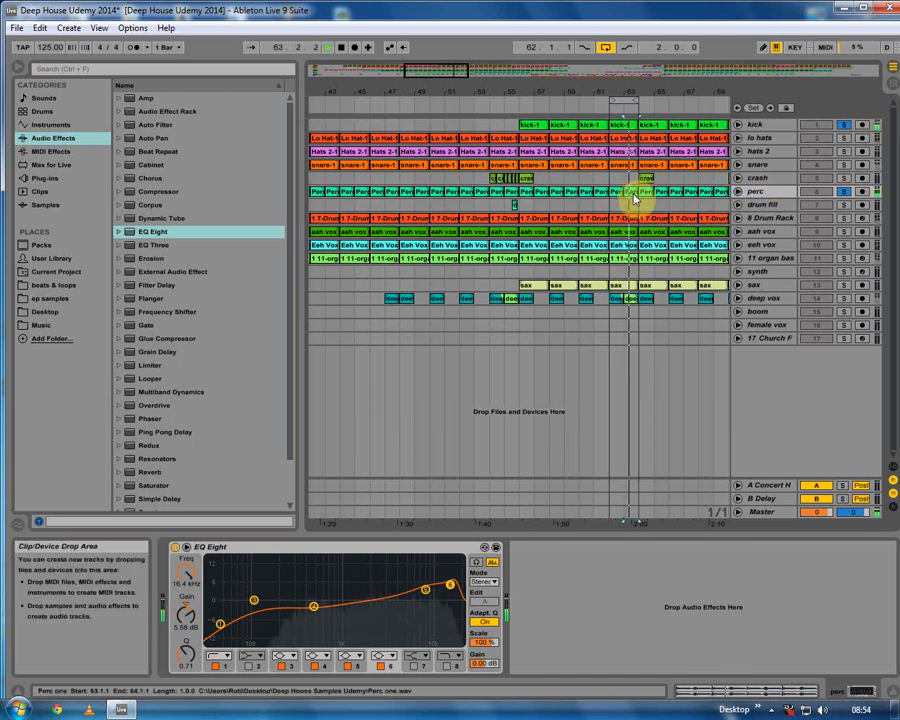
click(843, 191)
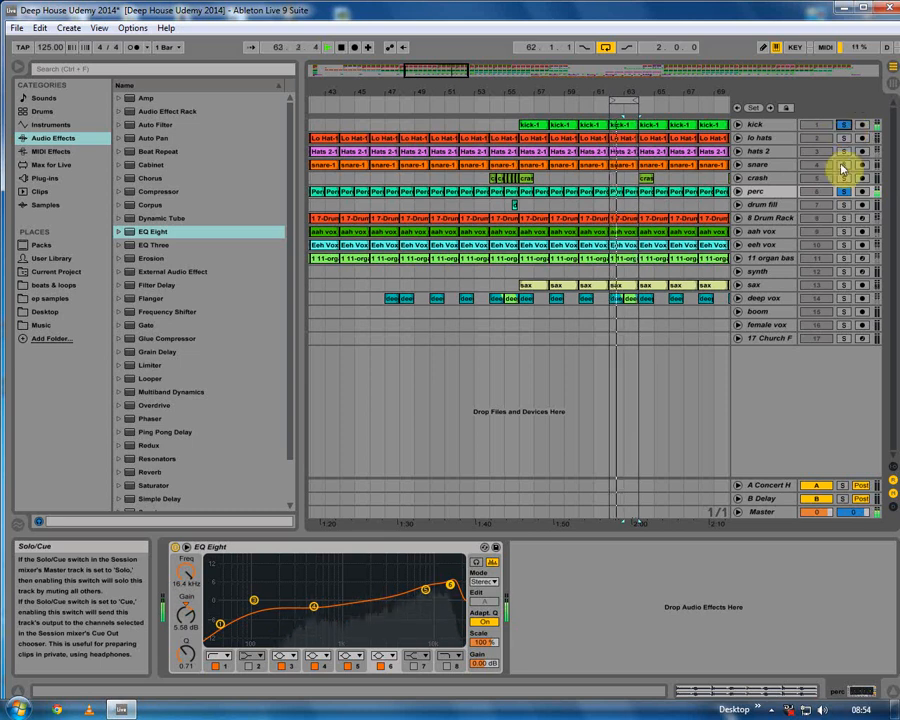
Step: Solo the snare, add an EQ Eight with a gentle band 1 low cut, and boost band 5 to 2.60 dB at 2.28 kHz
click(843, 165)
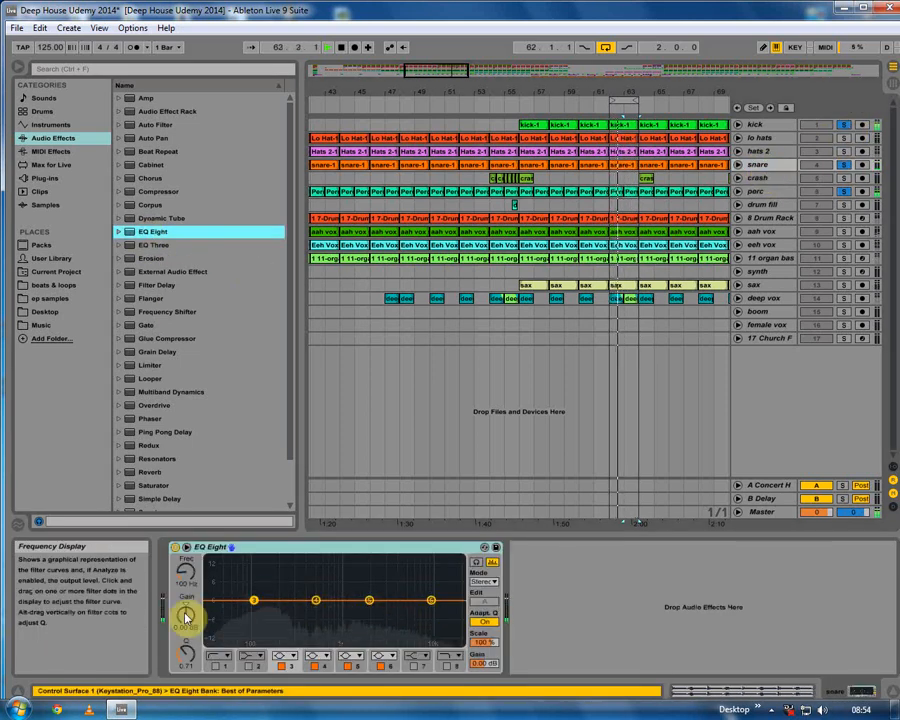
click(215, 667)
drag(219, 611, 218, 615)
mouse_move(369, 600)
mouse_down()
mouse_move(378, 588)
mouse_move(377, 597)
mouse_up()
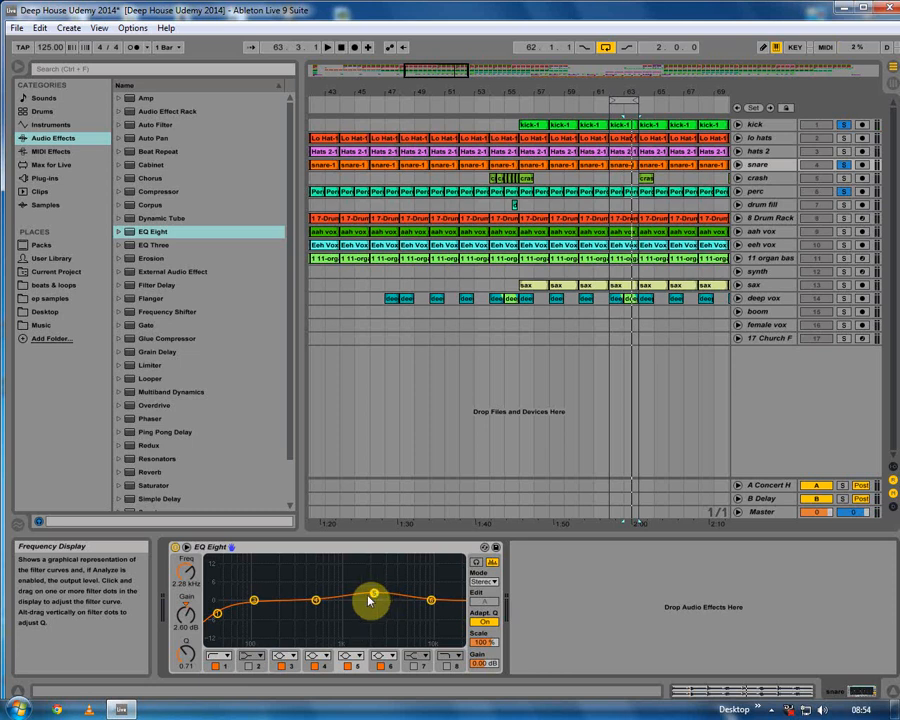
Step: Solo both hats tracks again, switch to the Session View, and lower the snare's volume slightly while the loop plays
click(843, 153)
key(space)
click(626, 166)
click(891, 82)
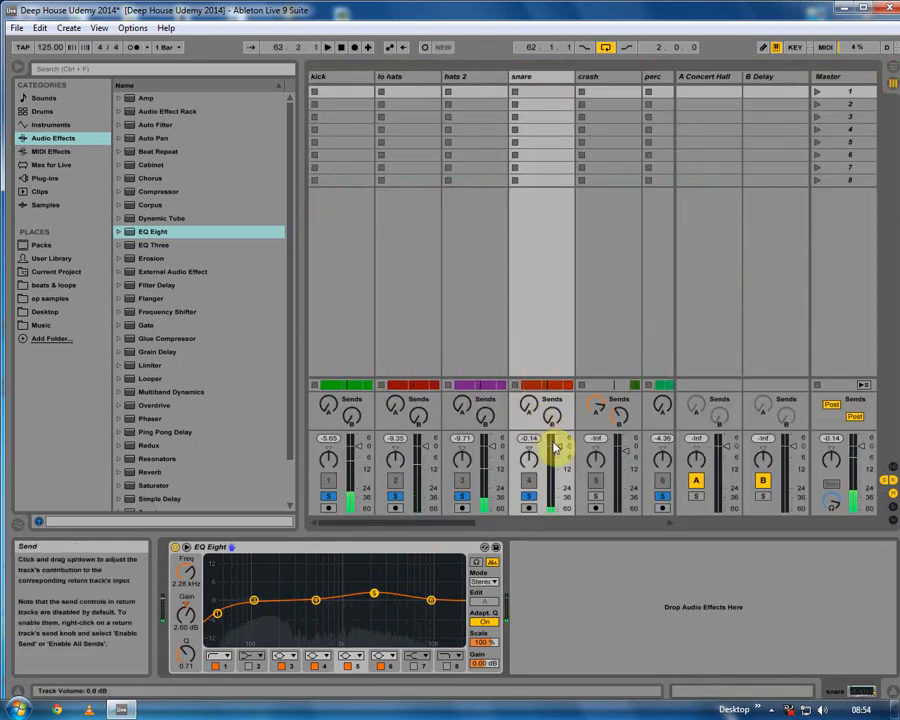
drag(558, 453, 556, 460)
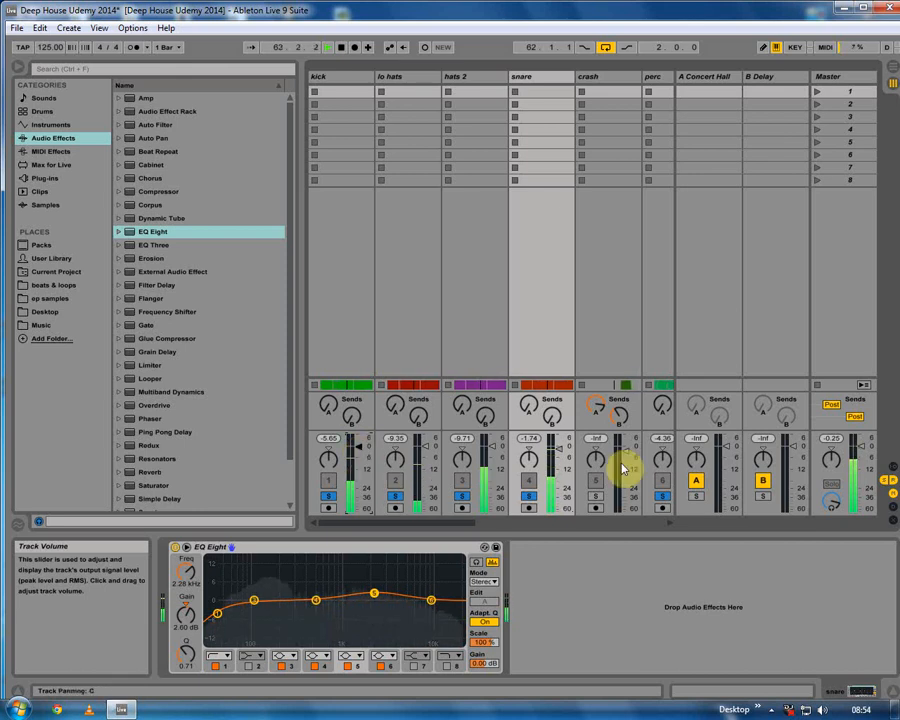
click(591, 522)
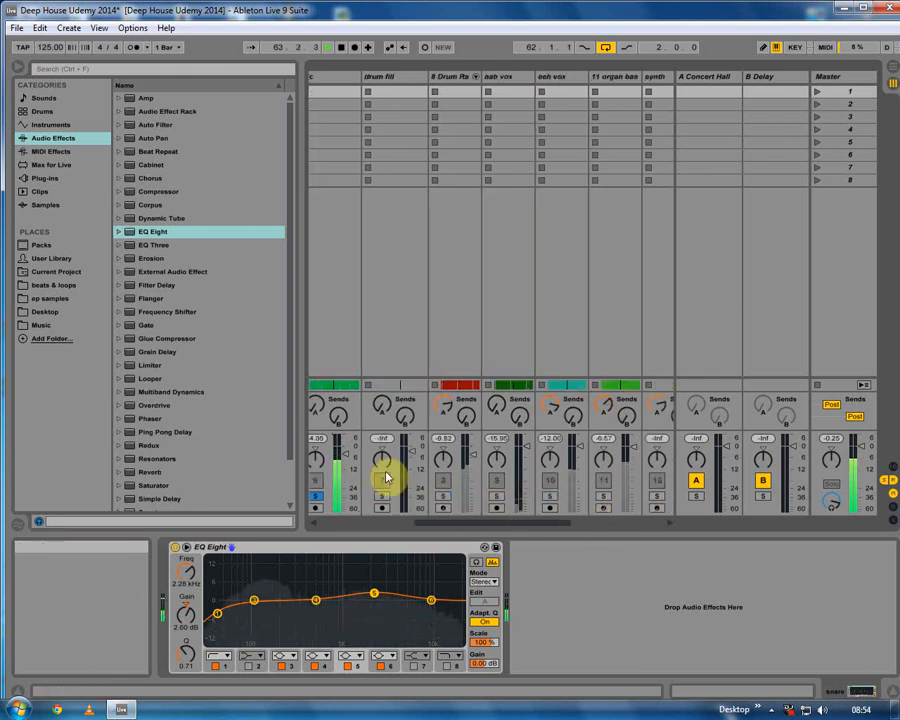
Step: Set the perc's track volume to -4.0 dB in the Session View mixer, and return to the Arrangement View
click(18, 68)
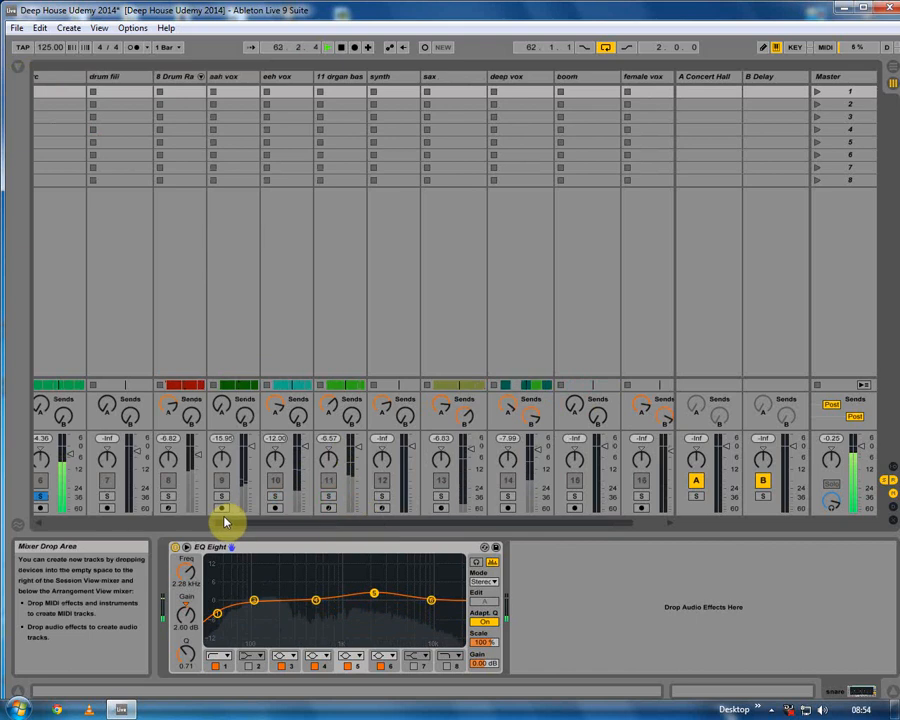
drag(227, 518, 128, 528)
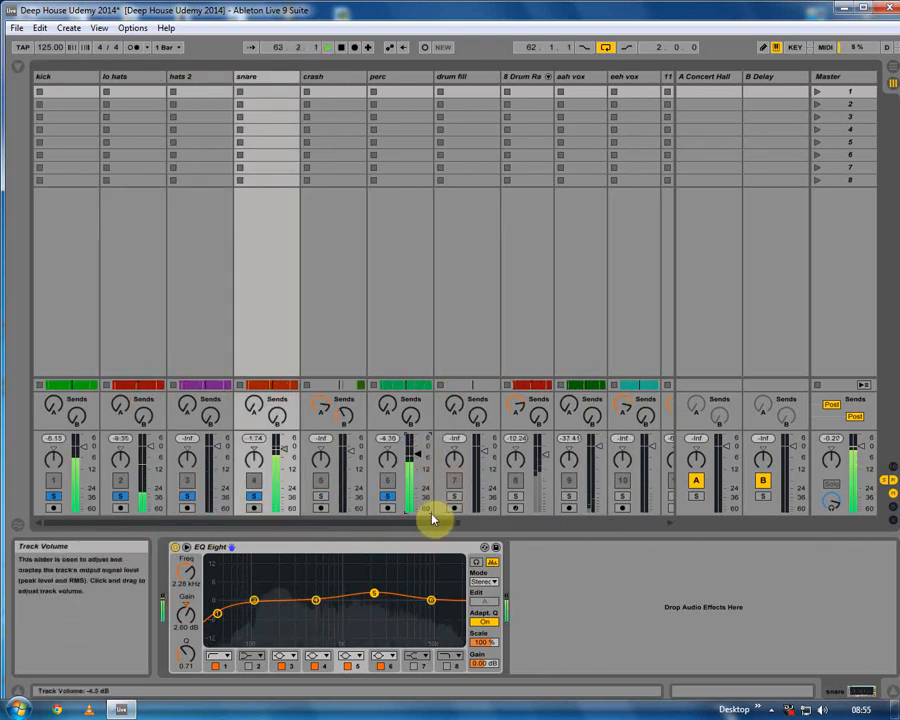
click(892, 64)
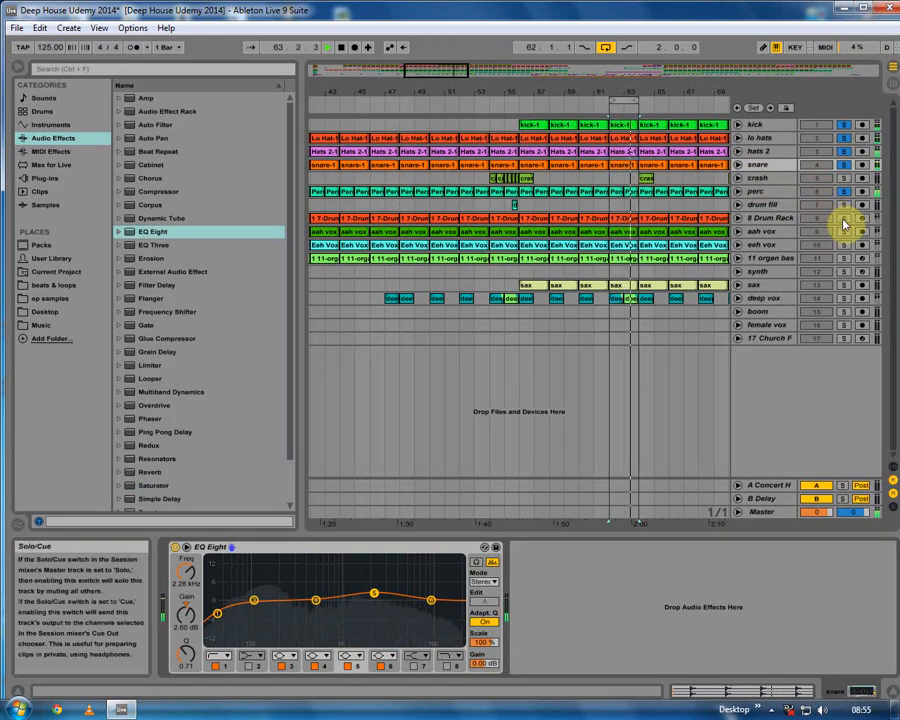
Step: Solo the 8 Drum Rack track and lower its send to the A Concert Hall return
click(780, 220)
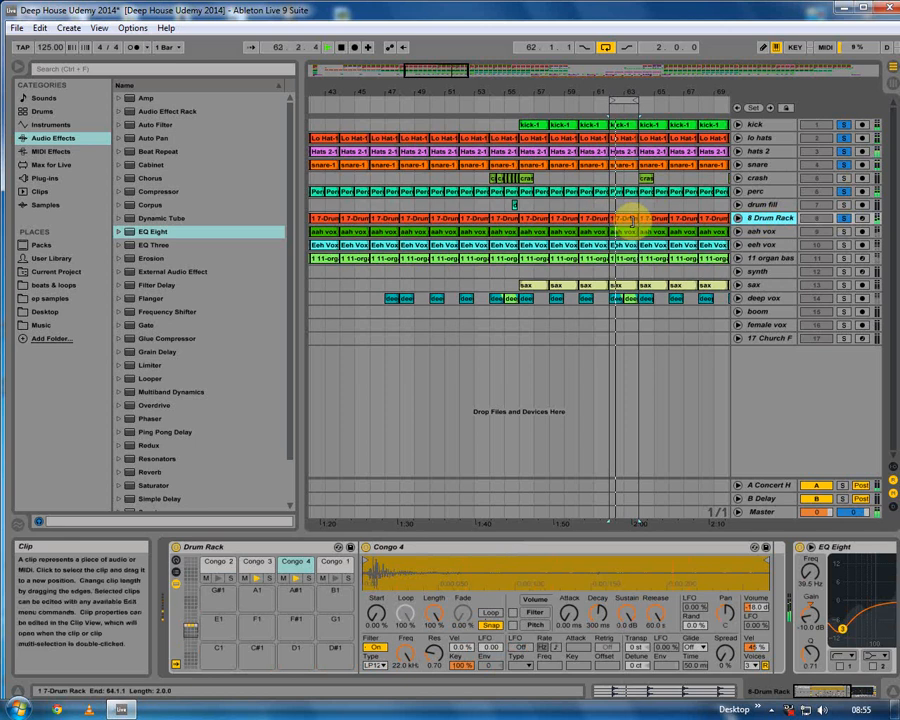
click(880, 80)
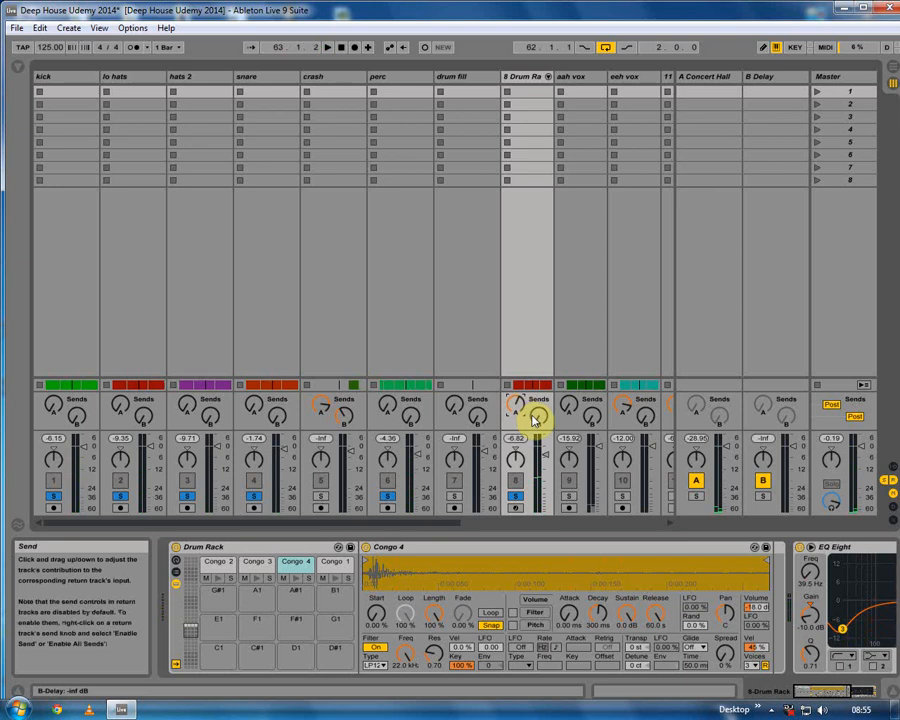
Step: Shape the 8 Drum Rack's EQ Eight during playback: adjust the band 1 low cut and set band 6 to 14.7 kHz, 5.08 dB
scroll(750, 620, down, 4)
click(542, 624)
mouse_move(542, 624)
mouse_down()
mouse_move(590, 624)
mouse_move(552, 620)
mouse_up()
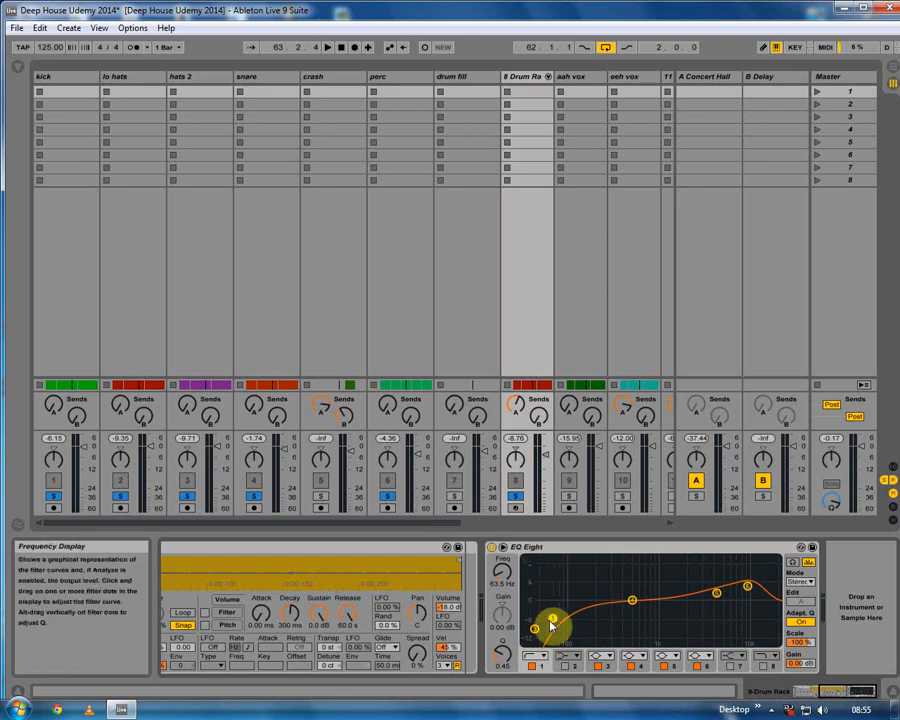
key(space)
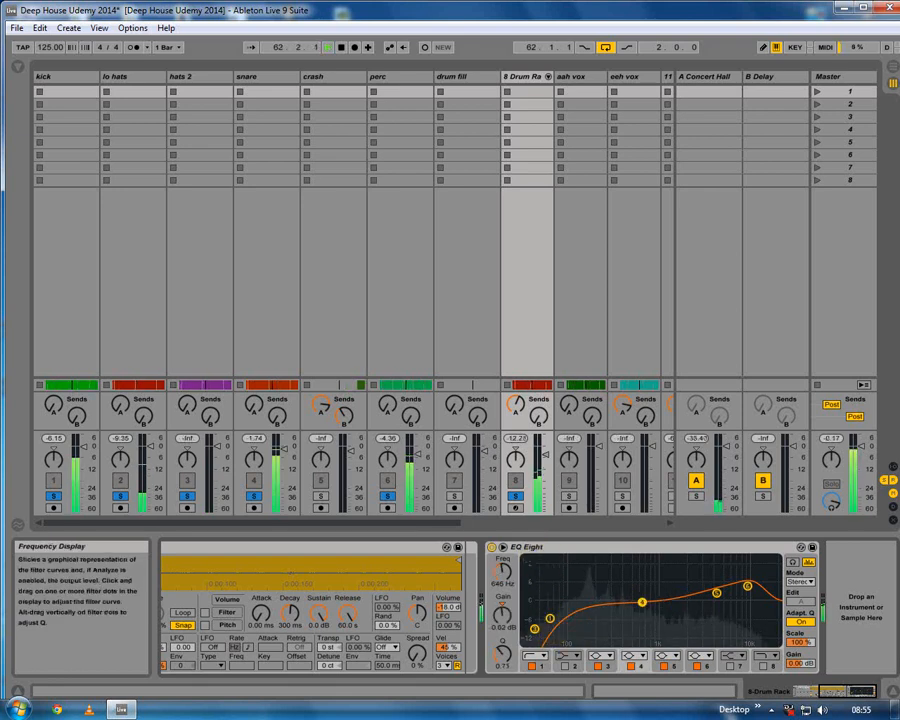
drag(716, 592, 762, 586)
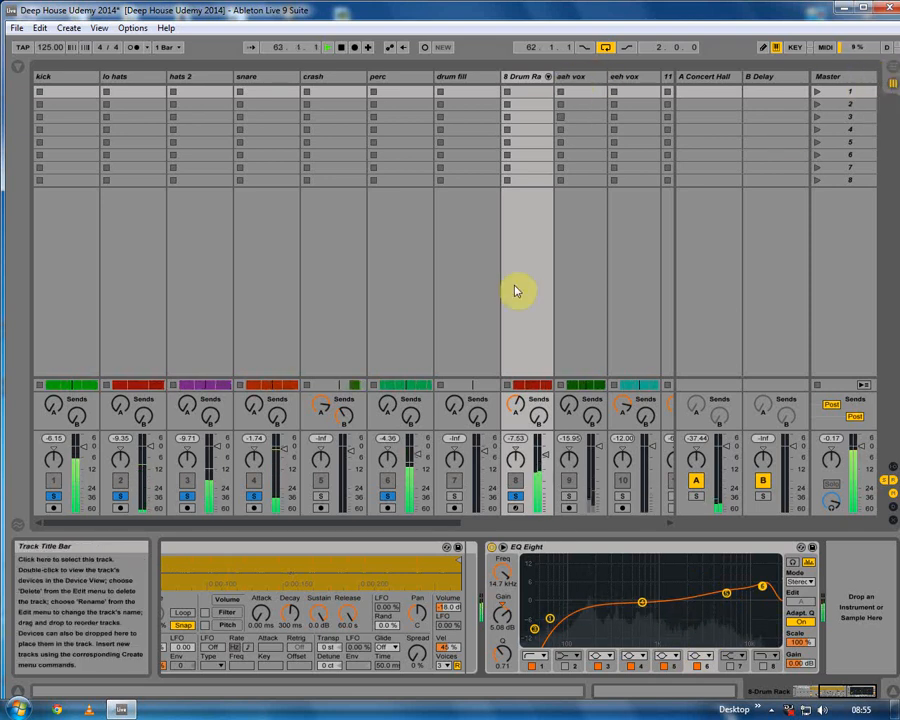
Step: Unsolo all tracks in the Arrangement View and deactivate aah vox, eeh vox, 11 organ bass, sax and deep vox
click(889, 73)
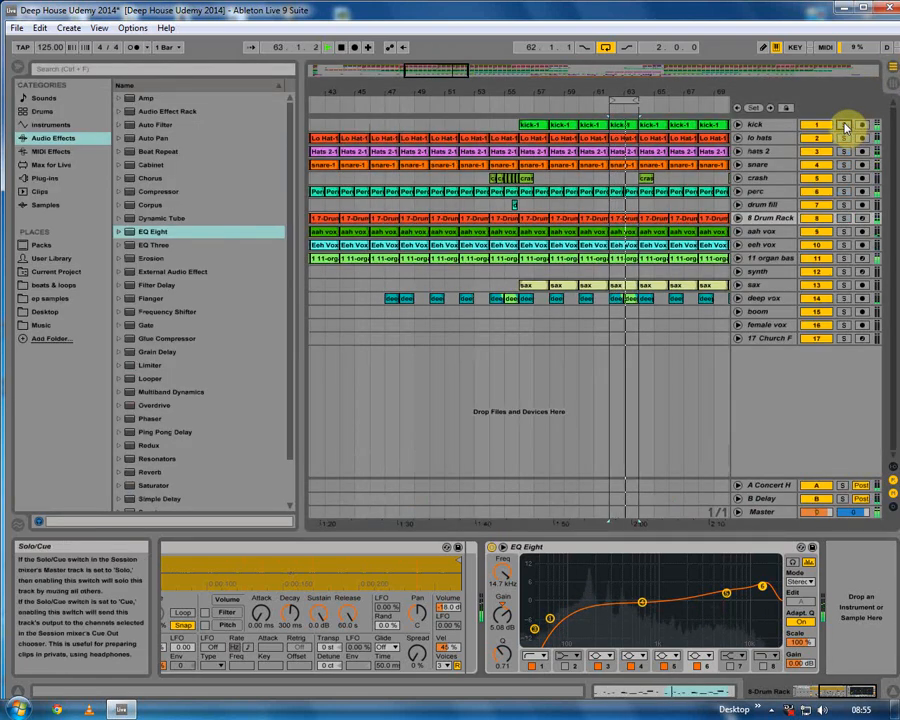
click(806, 285)
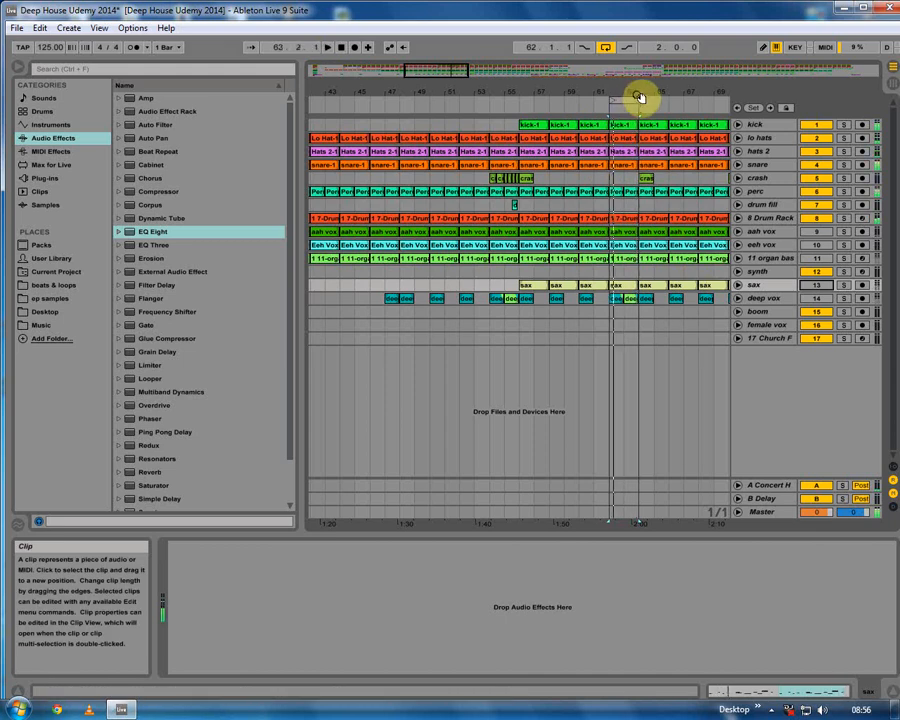
drag(636, 98, 501, 91)
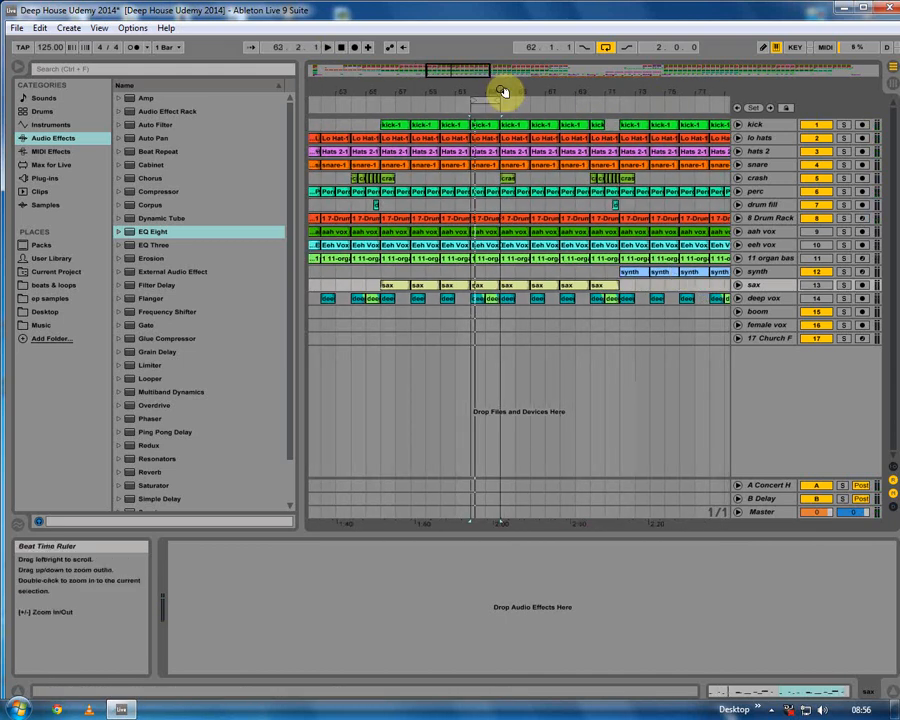
click(485, 125)
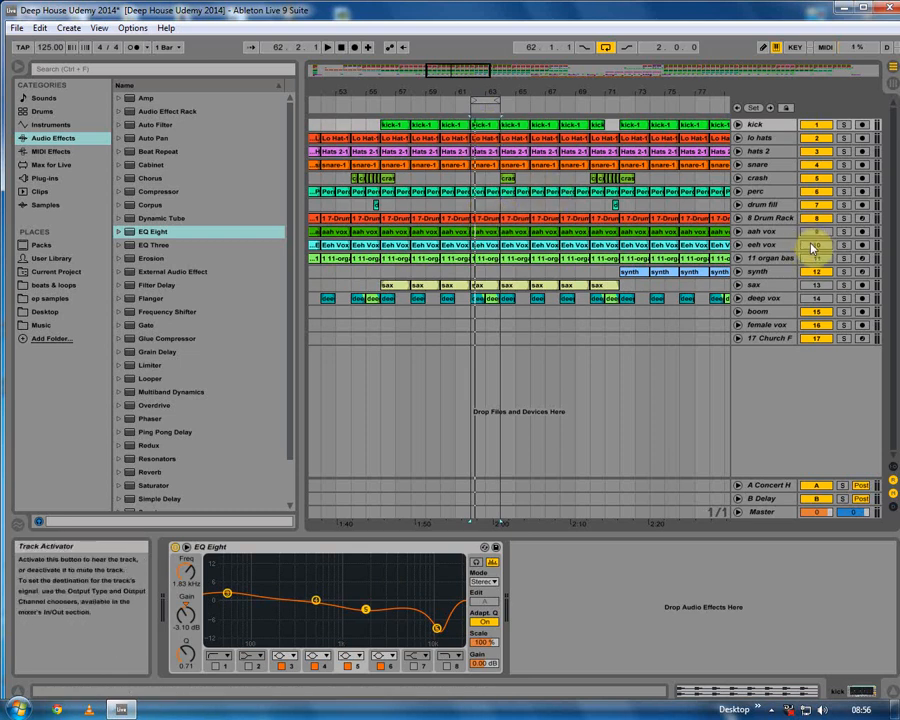
Step: Reactivate and solo the 11 organ bass track, and add an EQ Eight to it
click(468, 259)
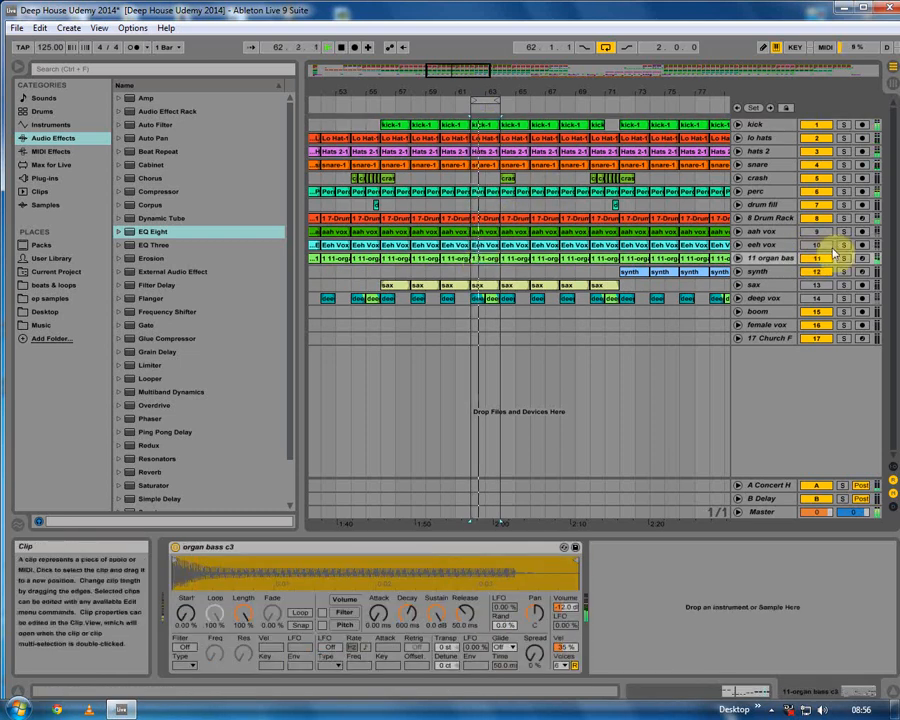
click(844, 259)
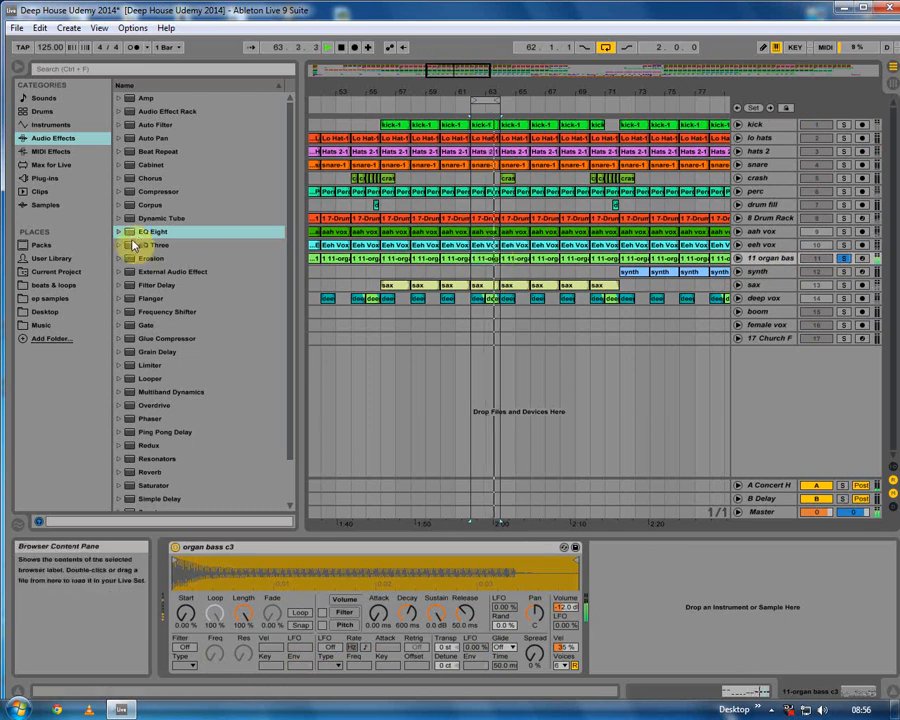
drag(153, 231, 563, 551)
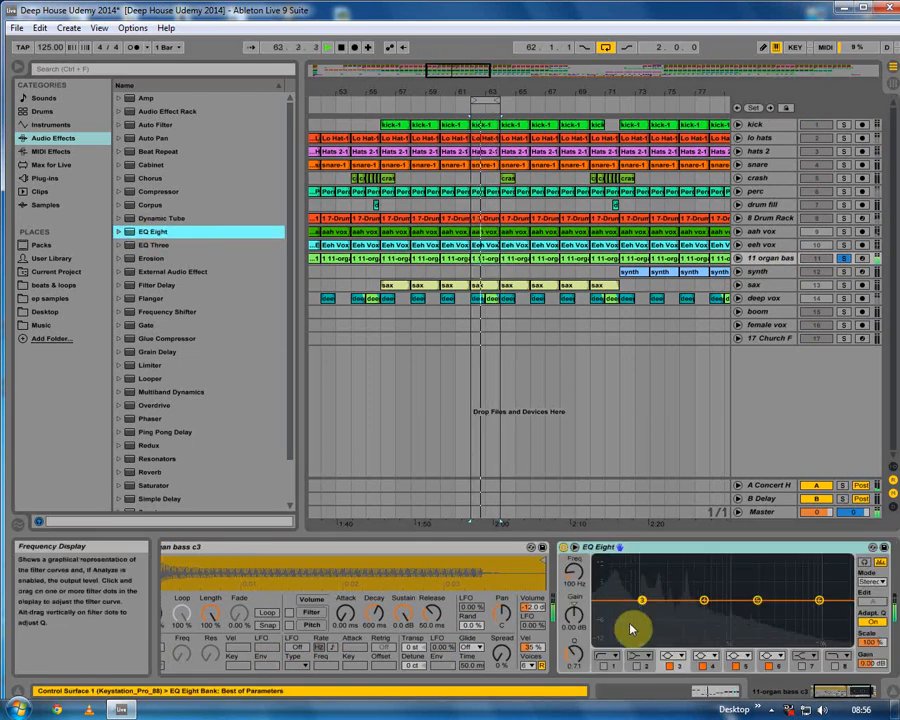
Step: Enable the organ bass EQ's band 1 low cut, solo the kick alongside it, and set band 1 to 36.0 Hz with Q 1.24
click(604, 666)
drag(607, 609, 631, 598)
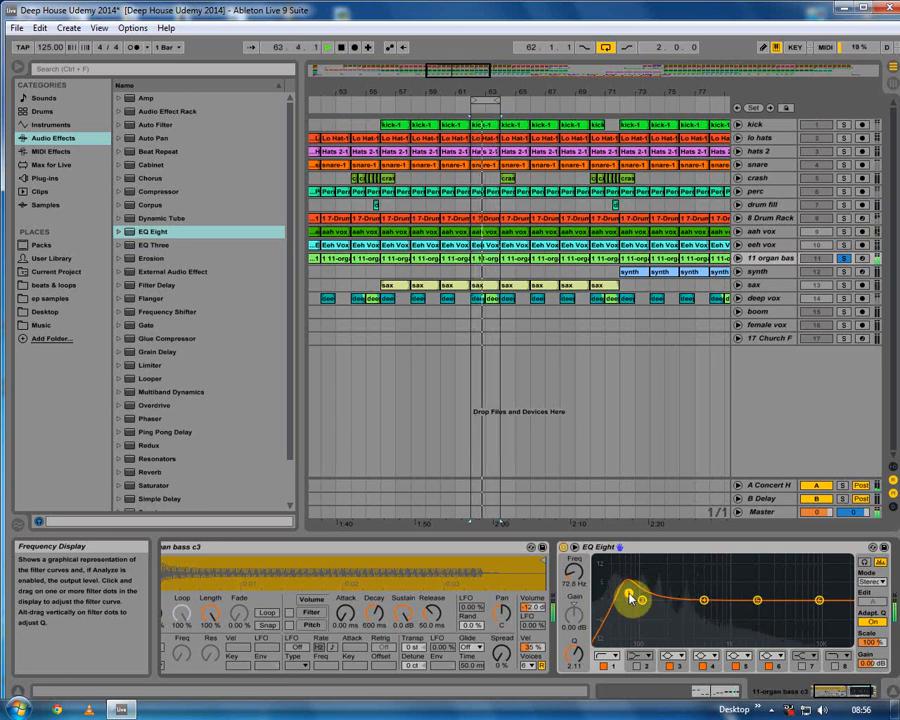
click(845, 127)
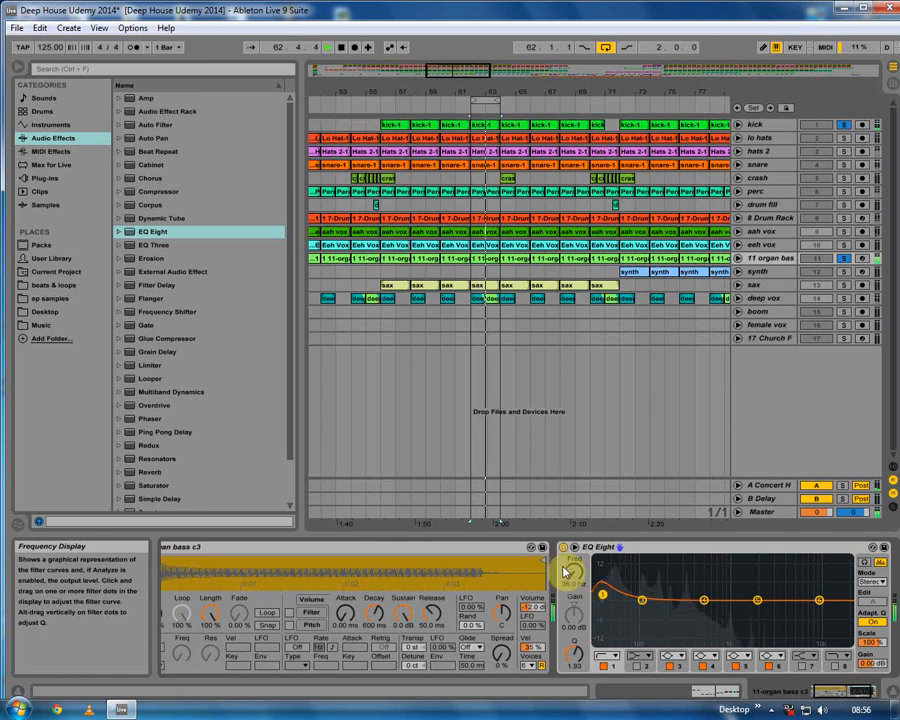
drag(574, 652, 587, 583)
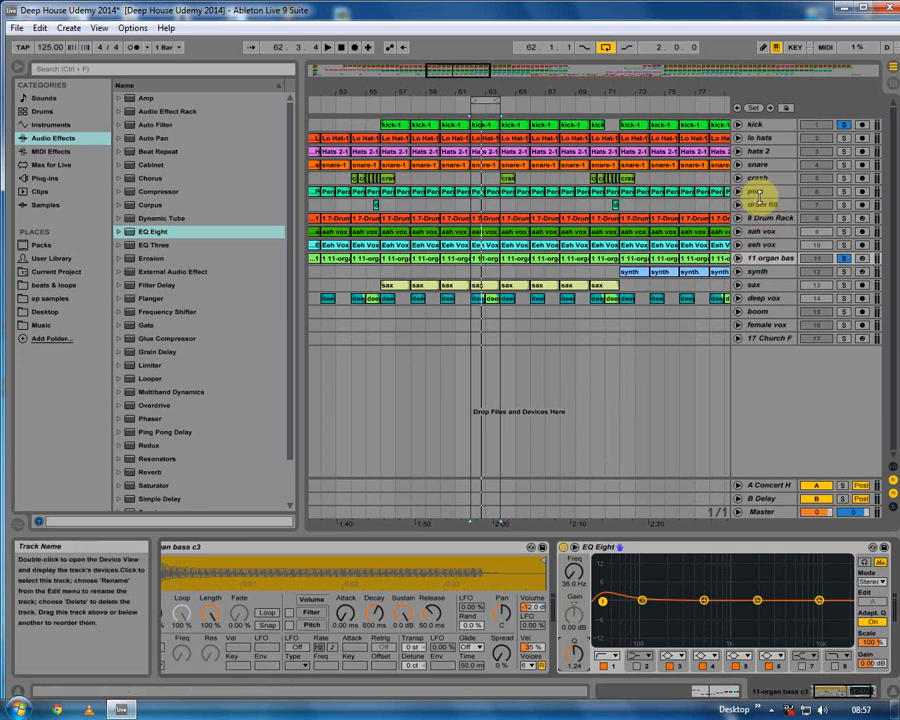
key(space)
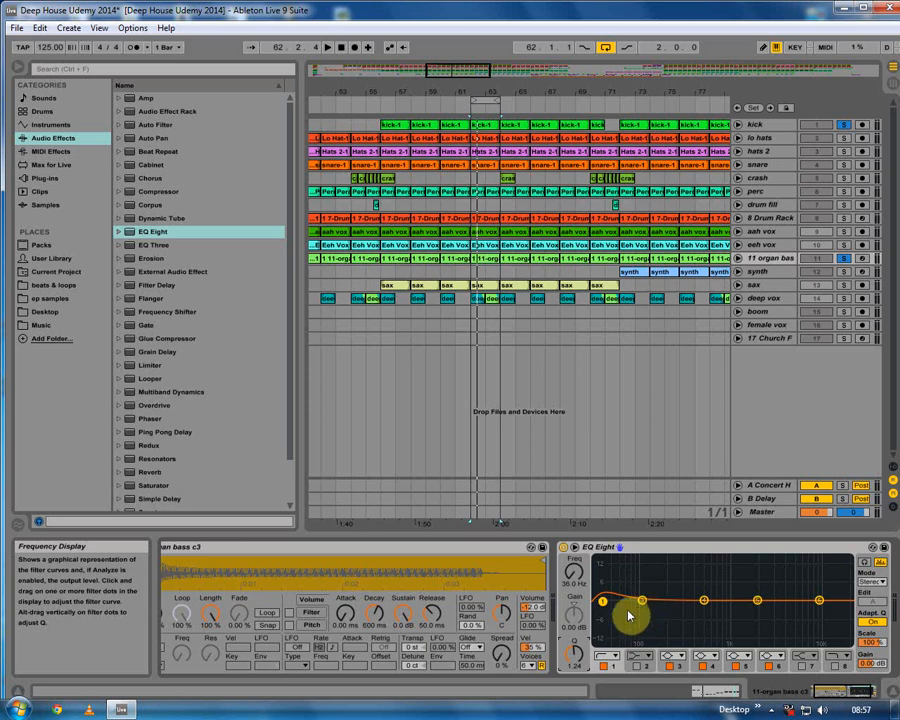
Step: Refine the organ bass's EQ Eight during playback, dipping bands 5 and 6 slightly, with band 3 at 102 Hz and band 1 at 46.2 Hz
click(467, 258)
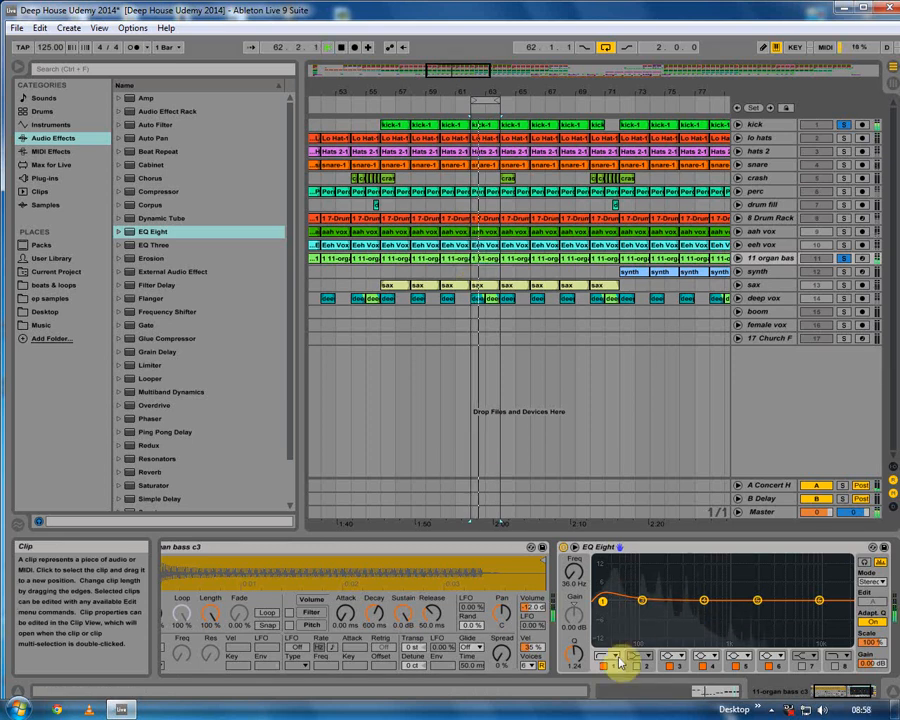
mouse_move(705, 600)
mouse_down()
mouse_move(704, 575)
mouse_move(697, 607)
mouse_up()
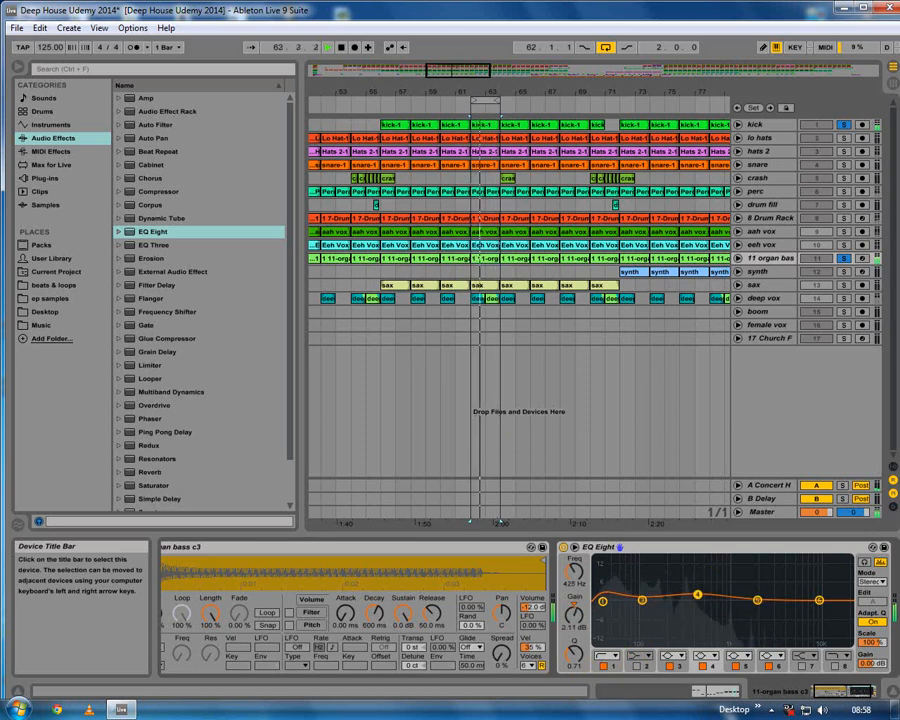
drag(692, 587, 702, 593)
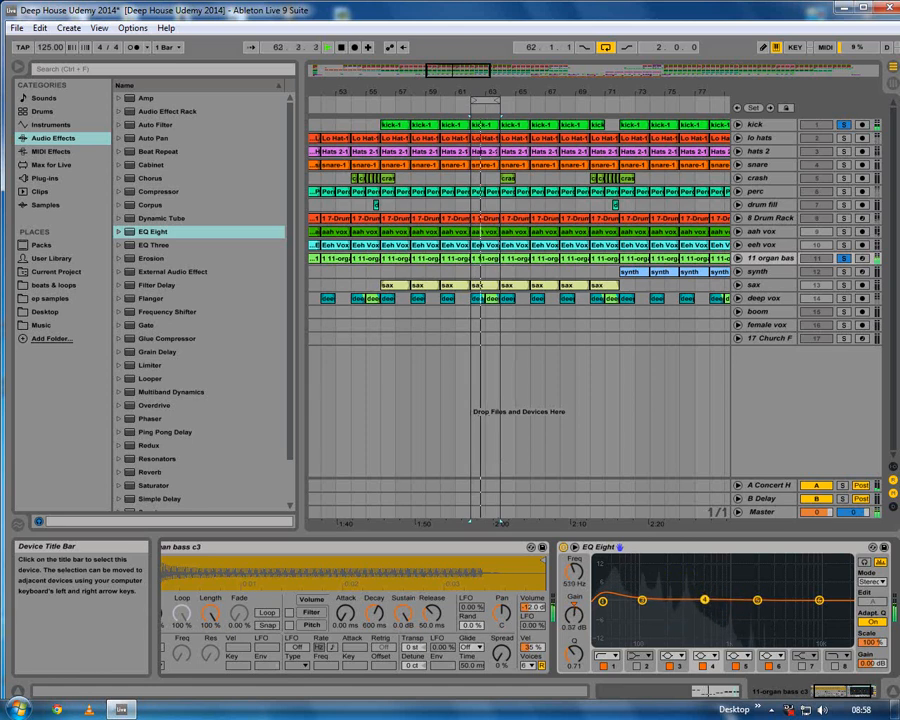
drag(758, 600, 759, 584)
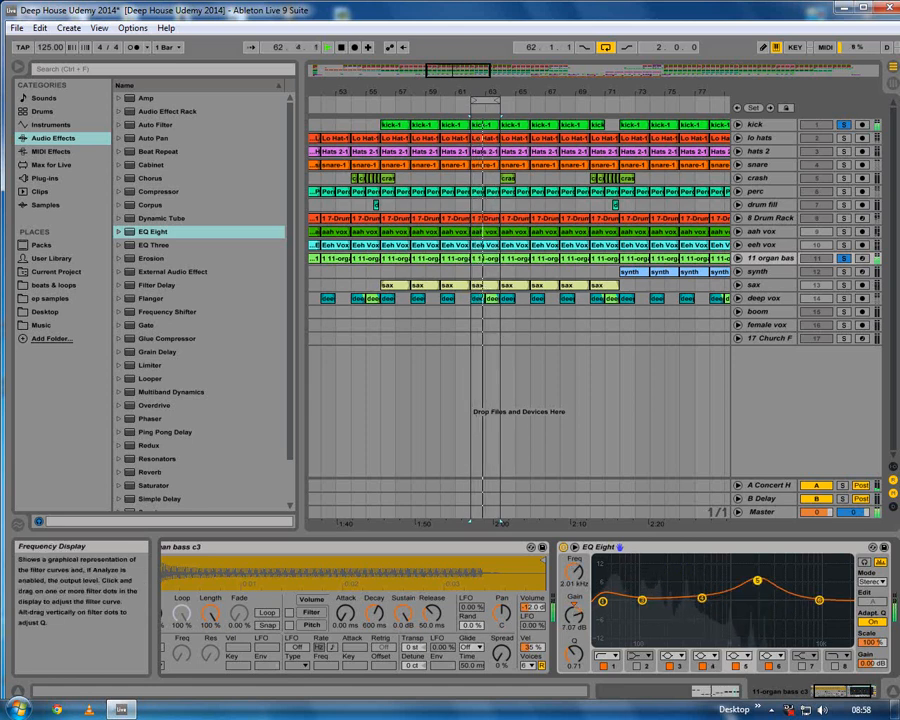
drag(758, 580, 757, 599)
mouse_move(819, 600)
mouse_down()
mouse_move(819, 611)
mouse_move(819, 522)
mouse_move(819, 605)
mouse_up()
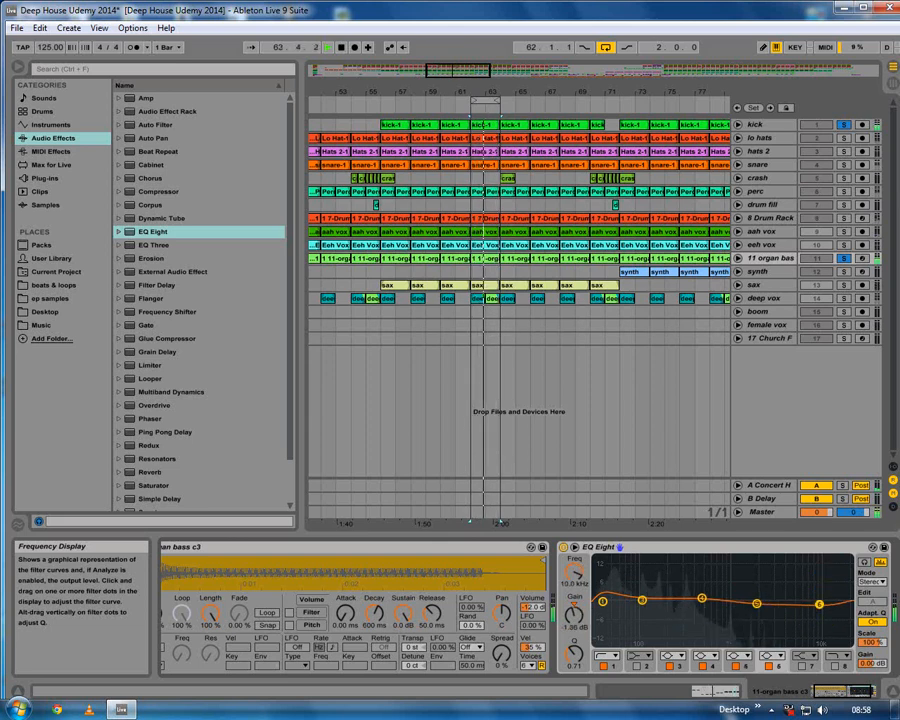
drag(645, 602, 643, 594)
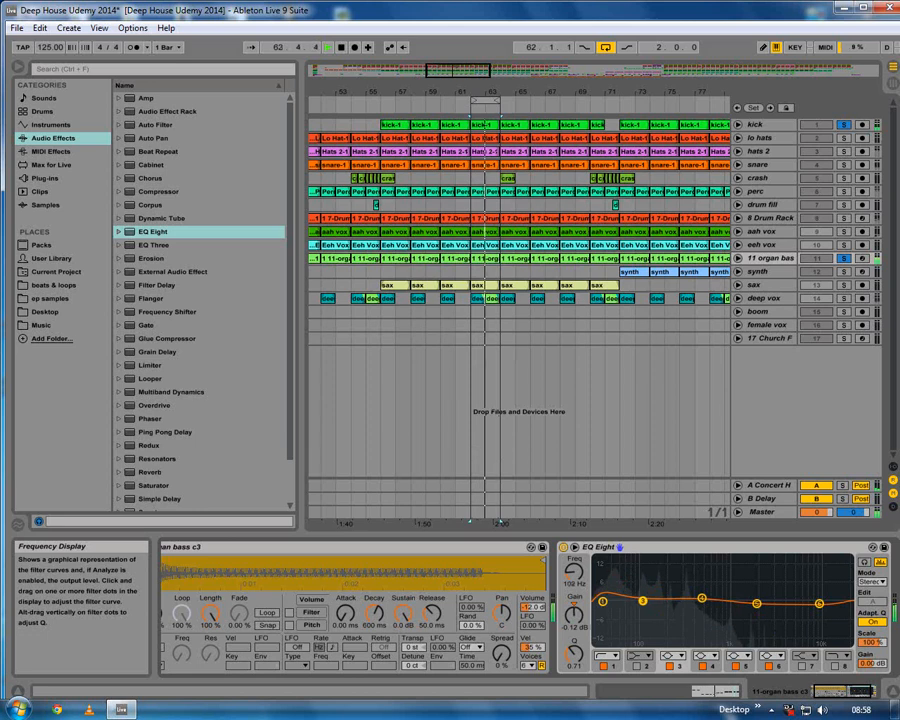
drag(604, 603, 605, 597)
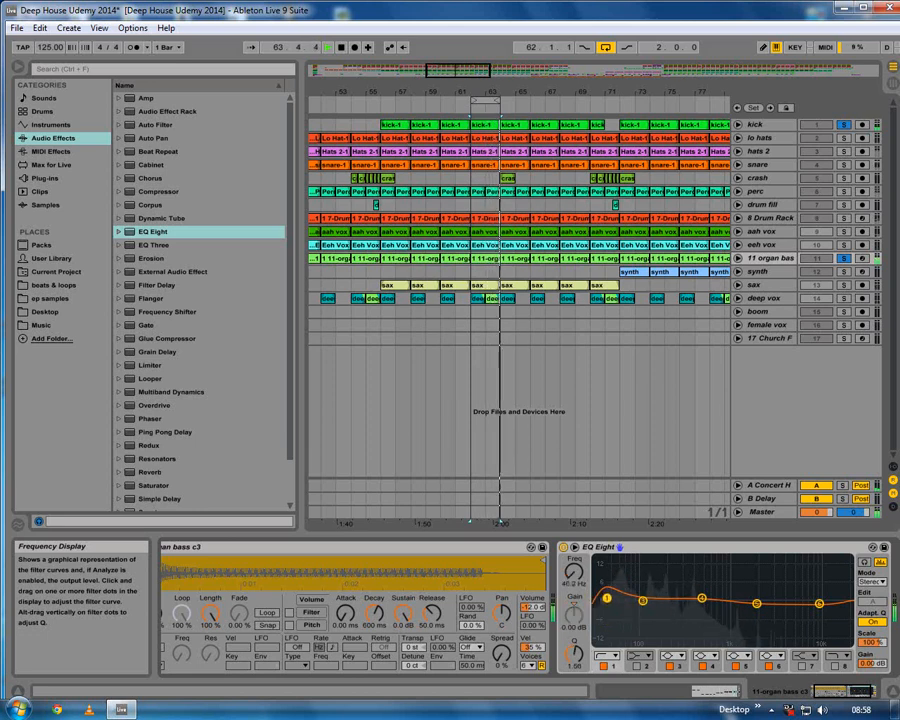
Step: Solo the hats, perc and snare with the kick and bass, and boost the snare EQ's band 3 to 3.35 dB at 125 Hz
click(764, 126)
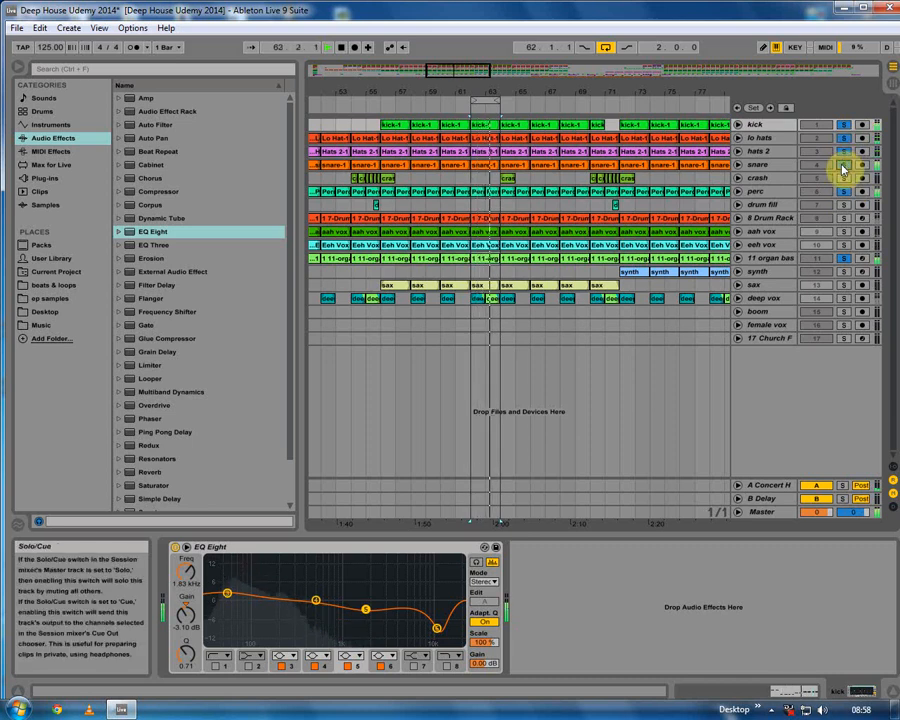
click(812, 170)
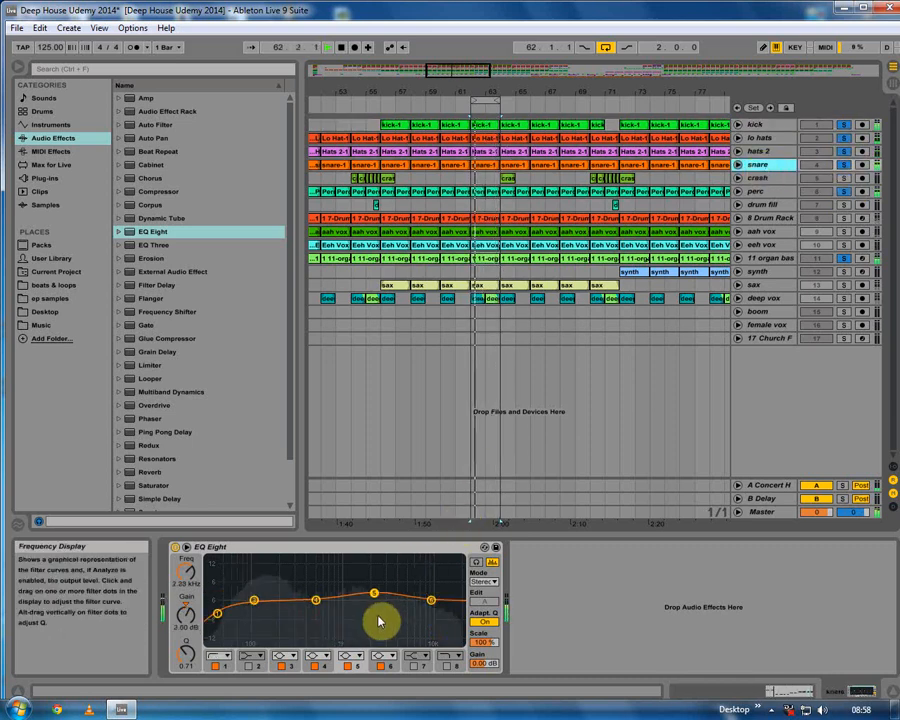
mouse_move(254, 599)
mouse_down()
mouse_move(263, 593)
mouse_move(265, 603)
mouse_up()
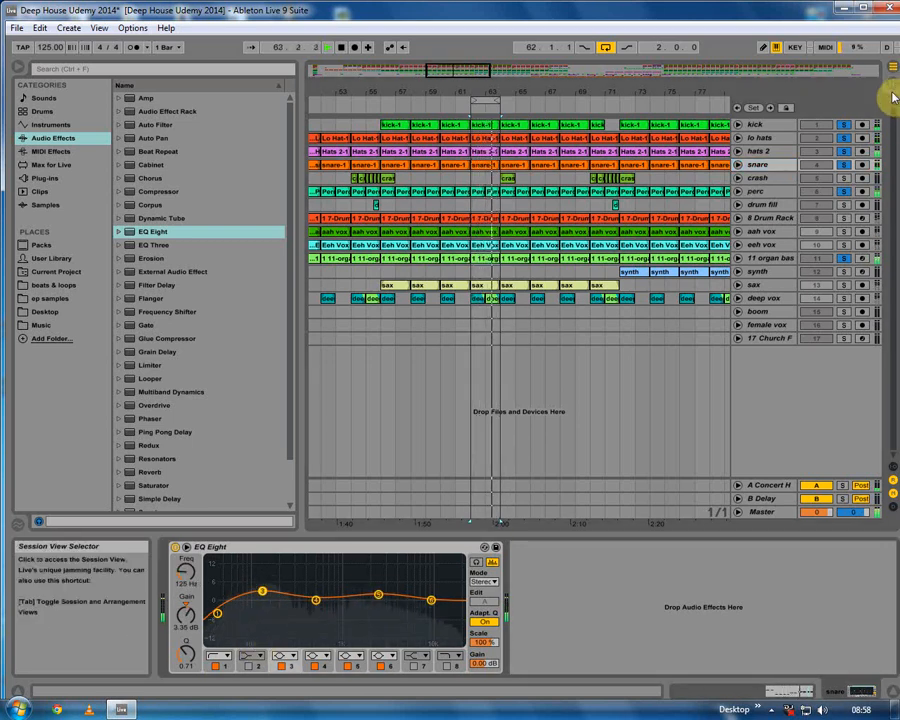
Step: Solo the 8 Drum Rack with the other drums and set its track volume to -4.0 dB in the Session View
ctrl+click(845, 218)
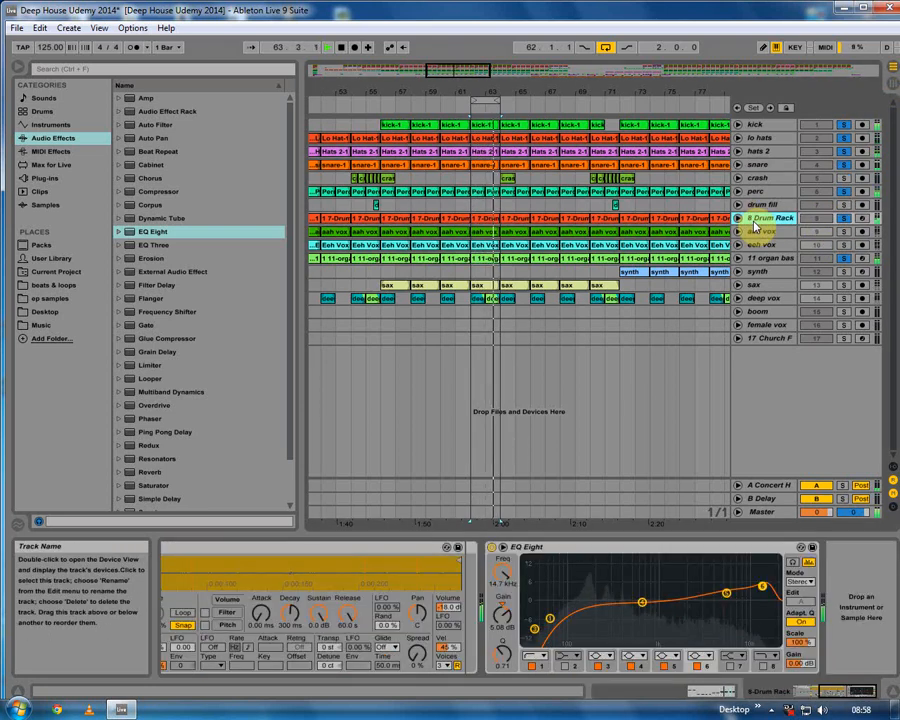
key(space)
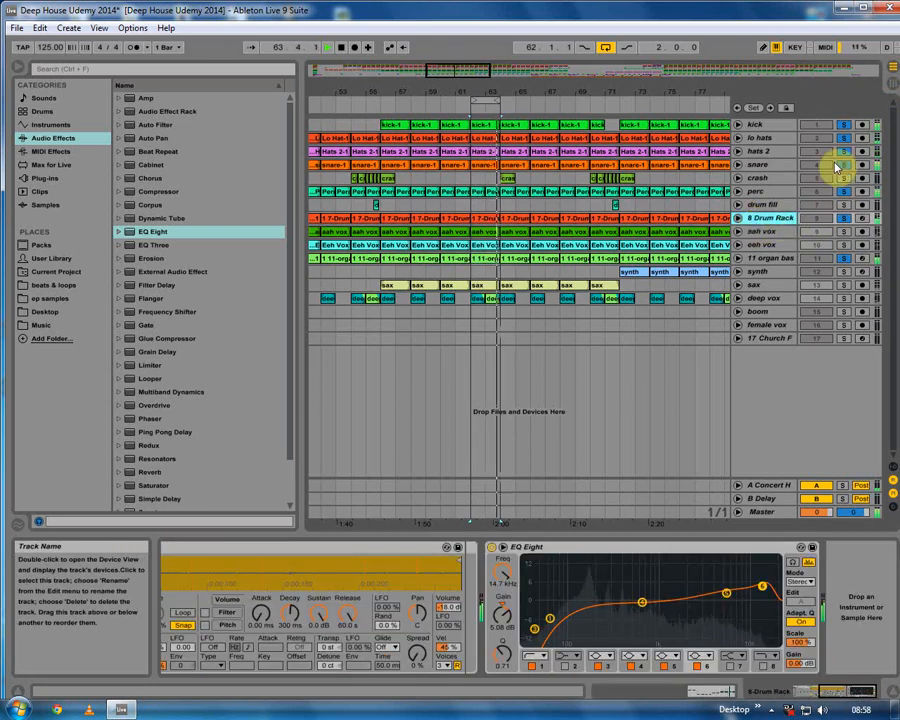
click(892, 85)
drag(545, 455, 545, 454)
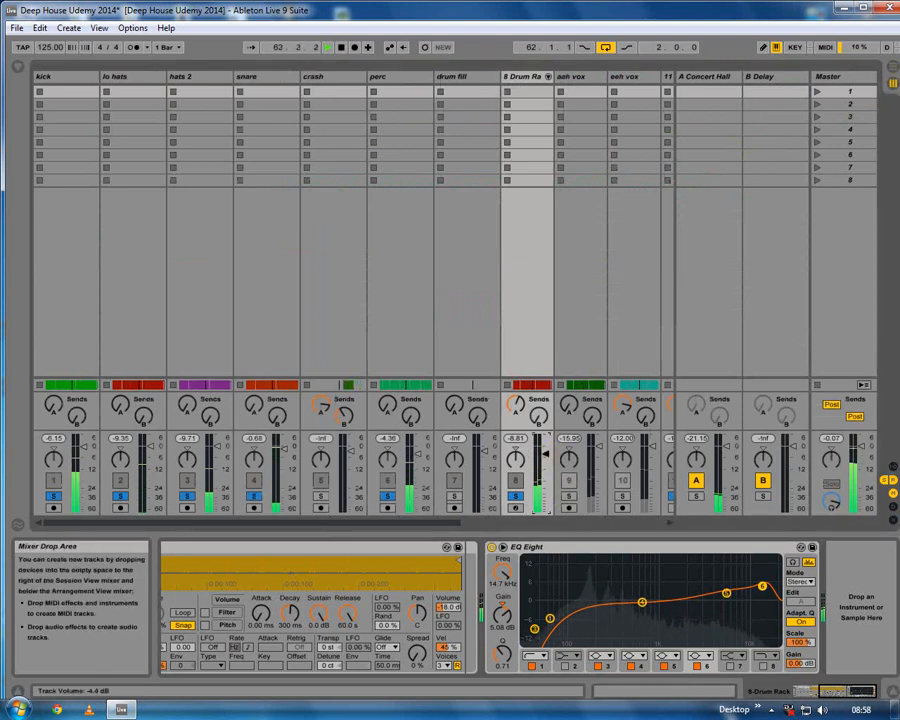
Step: Return to the Arrangement View, move the two-bar loop to start at bar 70, and play it
click(892, 67)
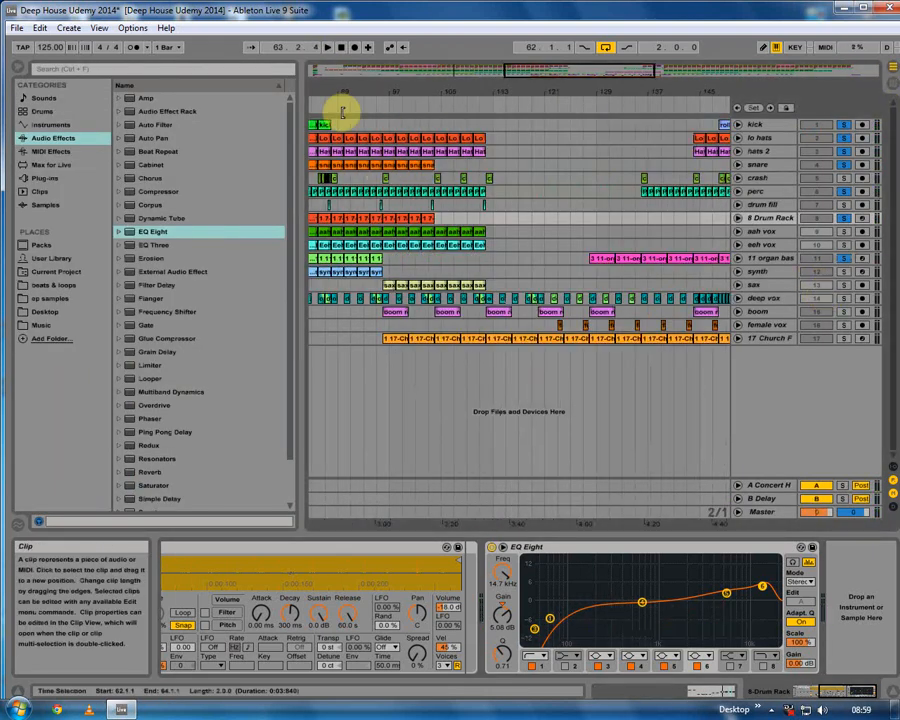
drag(324, 90, 666, 178)
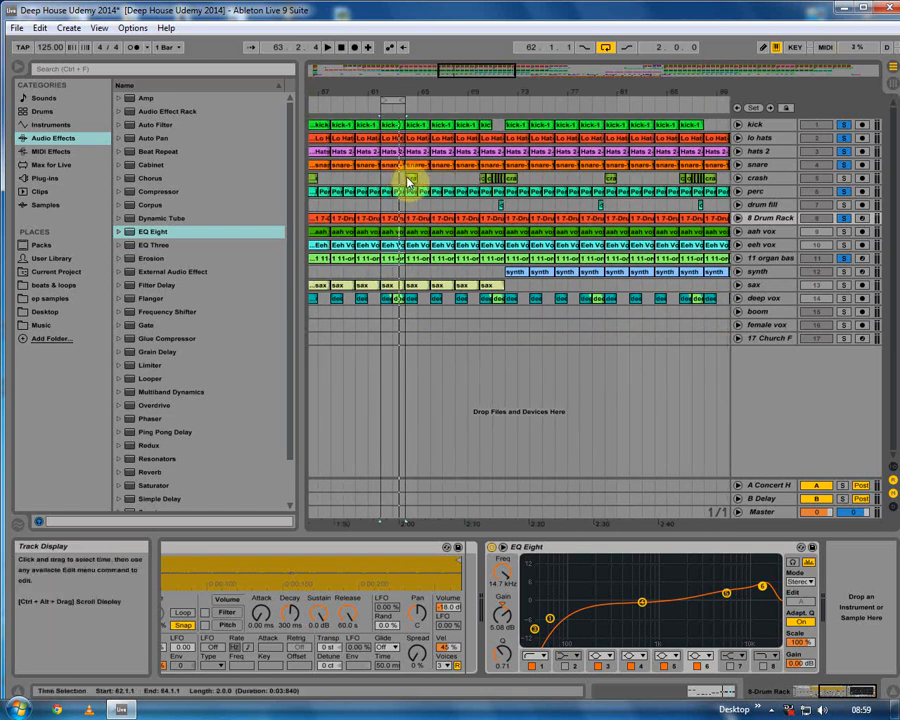
drag(388, 94, 498, 88)
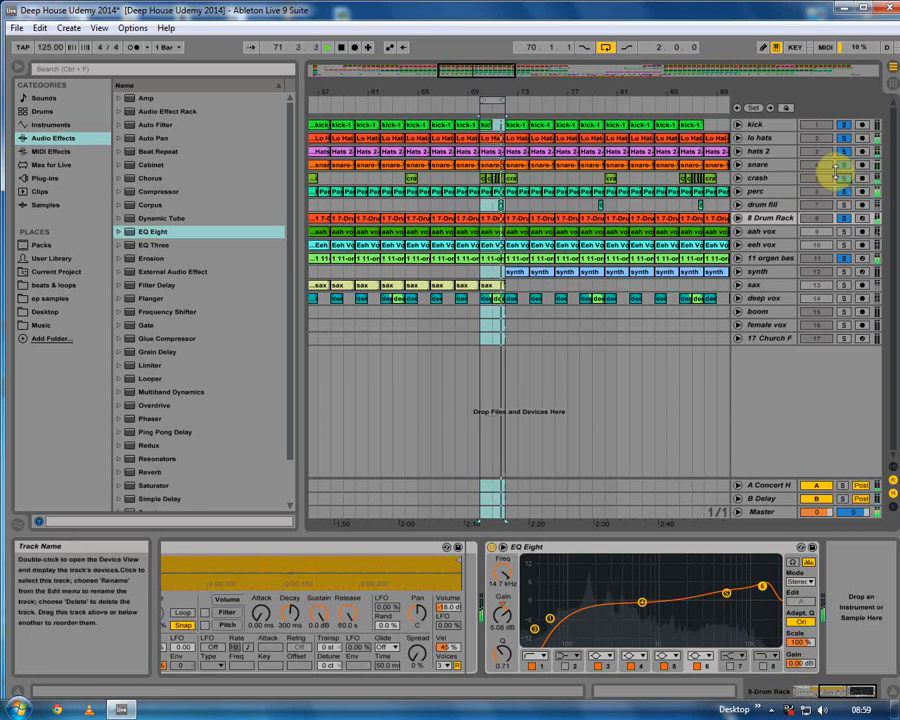
Step: Add EQ Eight to the crash track, enable its low cut, dip band 3 and boost band 6 to 4.09 dB at 10.8 kHz
click(493, 182)
click(493, 182)
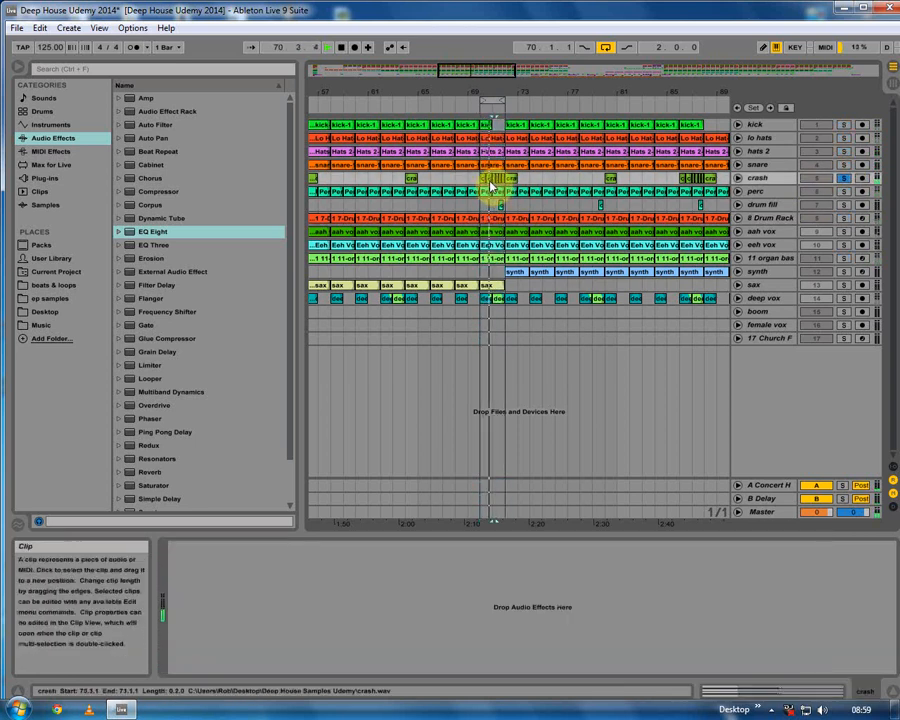
drag(145, 231, 362, 588)
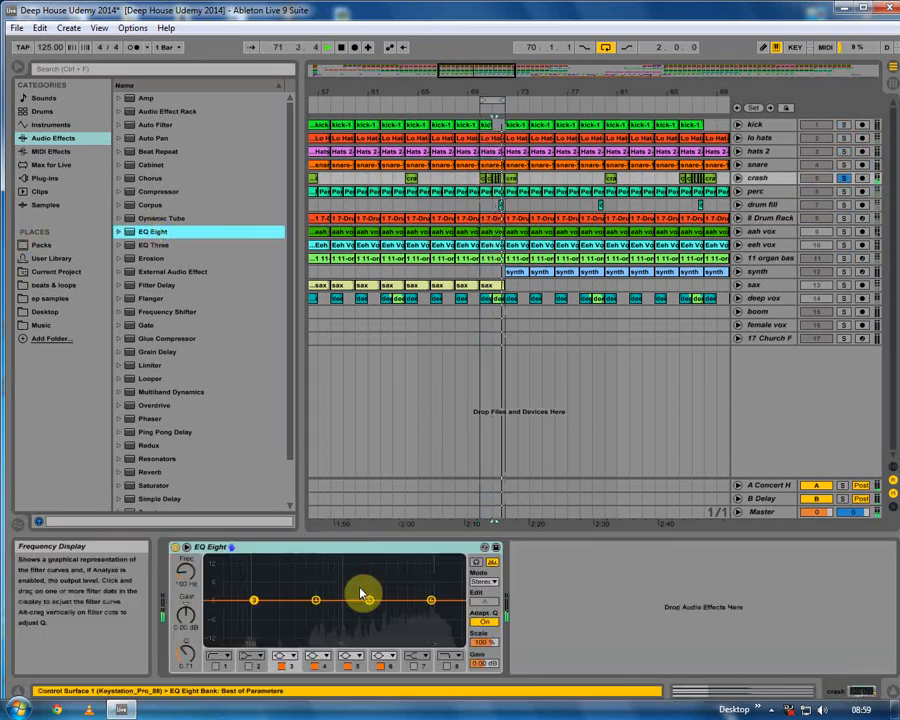
click(216, 666)
drag(220, 610, 225, 640)
drag(254, 600, 255, 612)
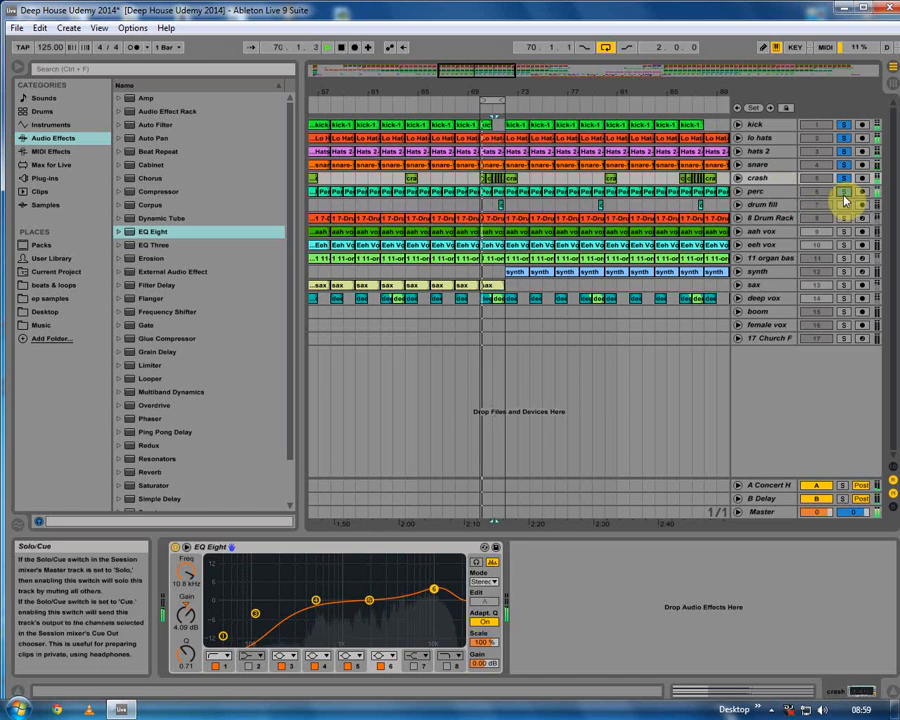
Step: Audition the crash with the perc and 8 Drum Rack soloed, set its track volume to -4.0 dB and lower its Concert Hall send
drag(843, 200, 843, 222)
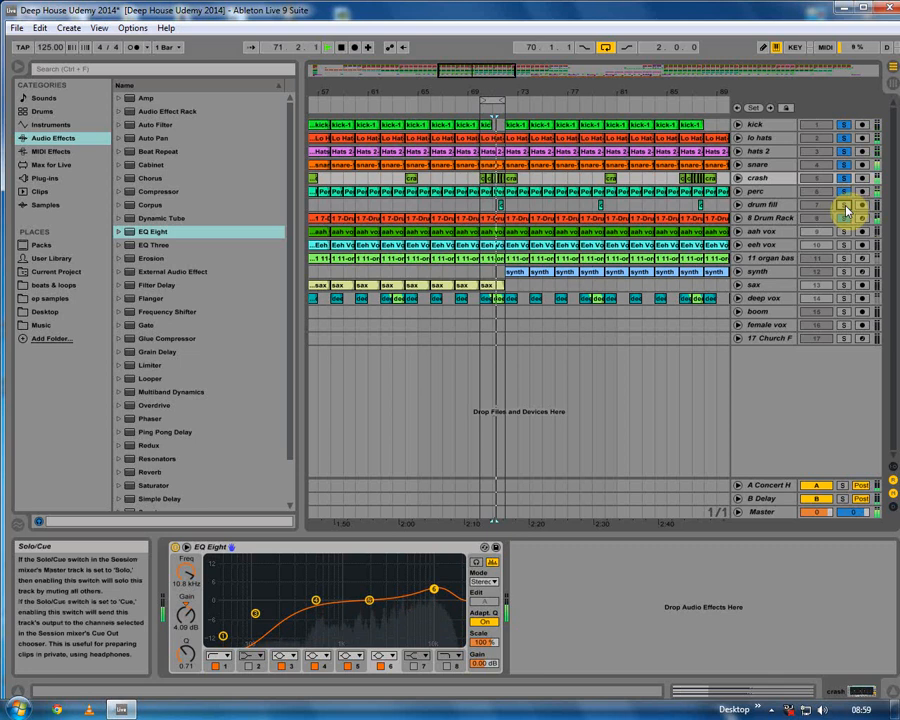
click(886, 68)
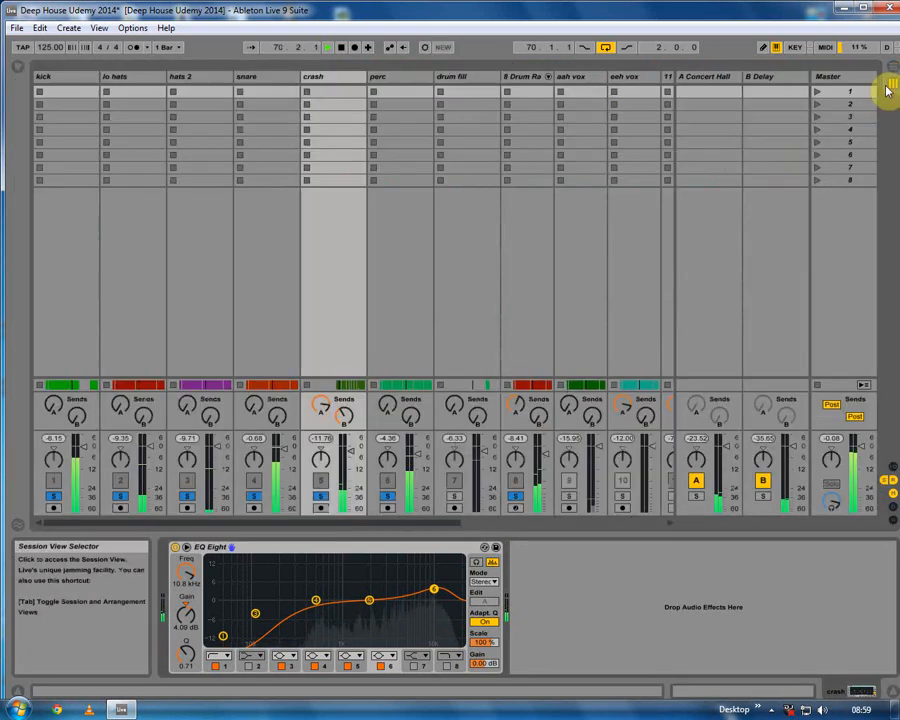
drag(352, 451, 352, 457)
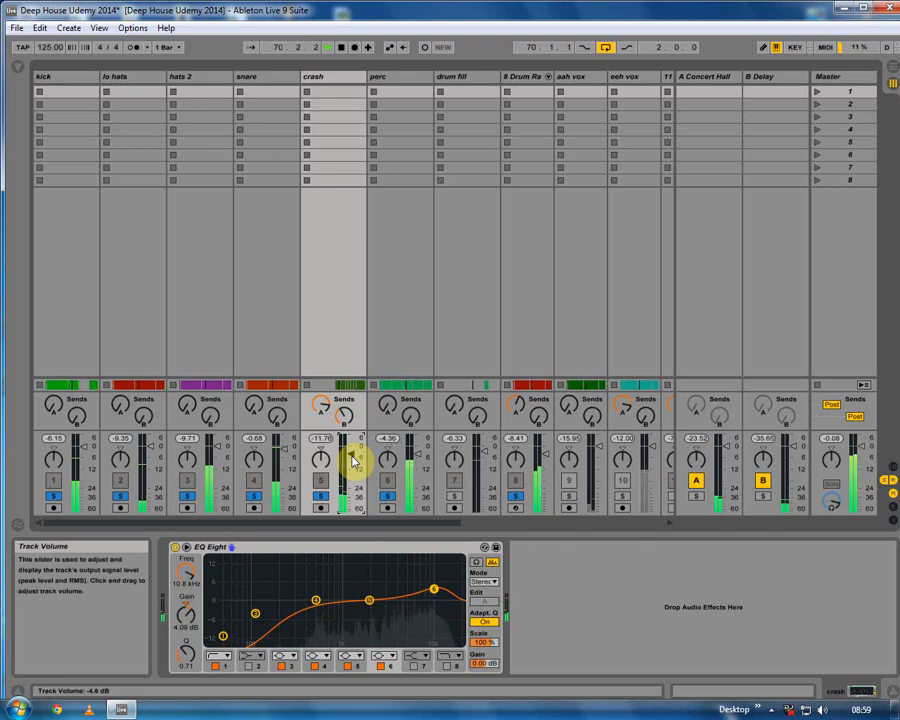
click(886, 68)
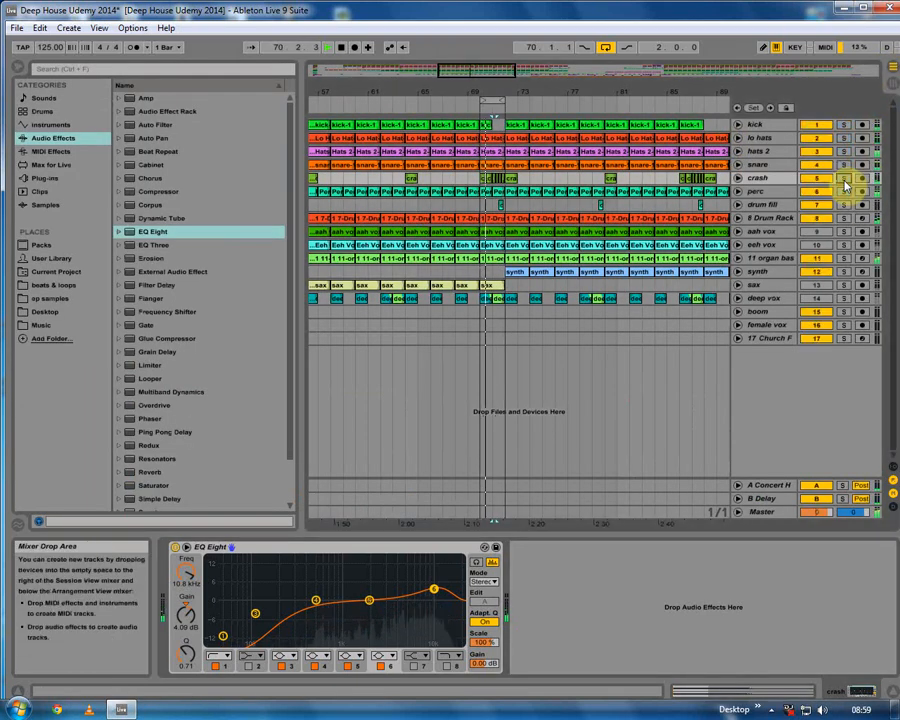
click(893, 86)
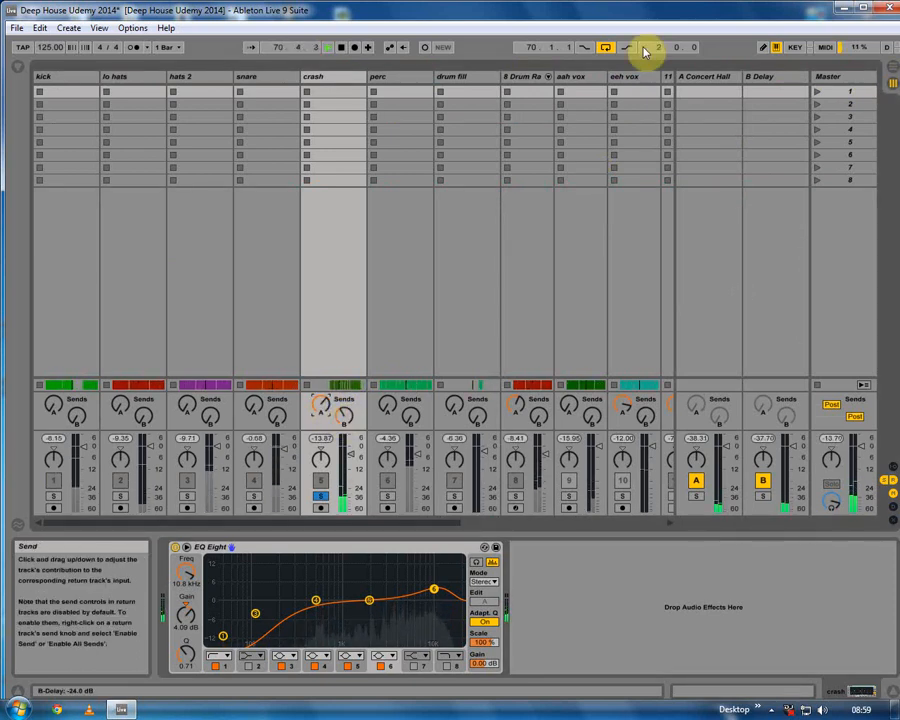
click(887, 73)
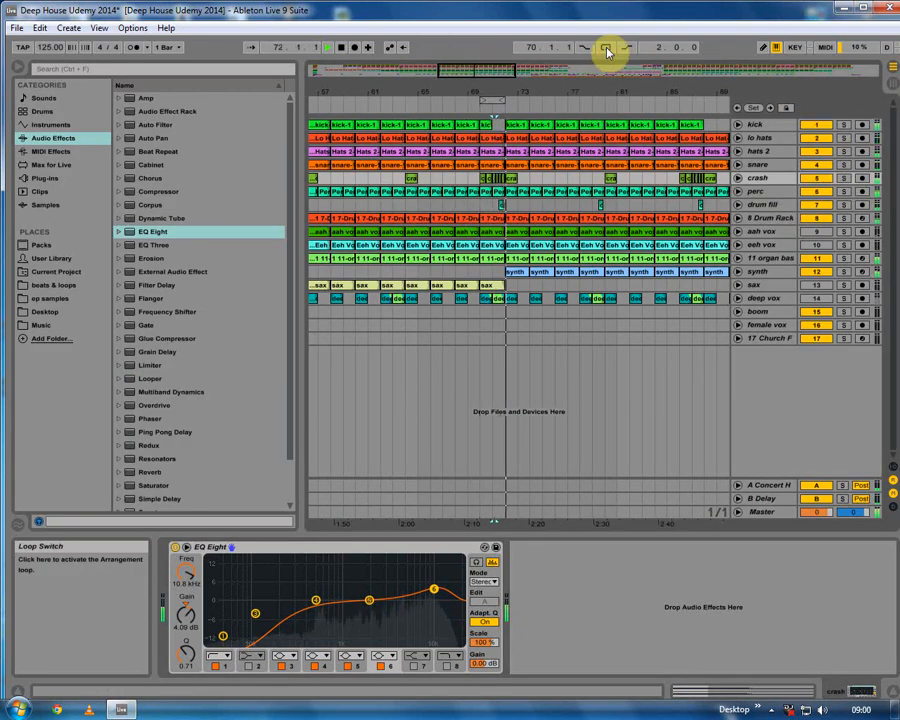
Step: Mute the synth track with the arrangement loop turned off, and stop playback
click(815, 273)
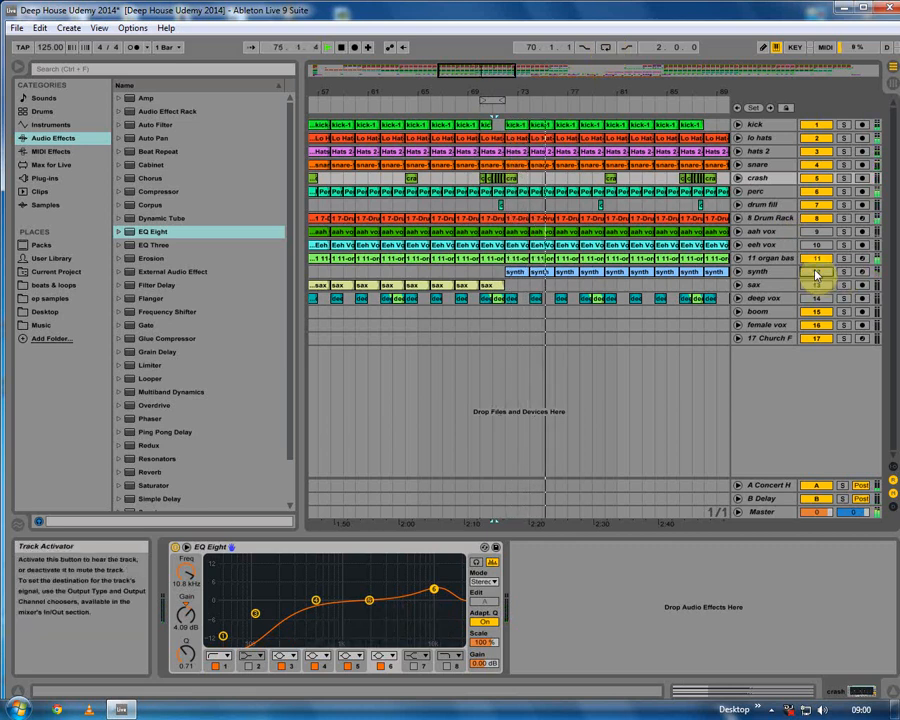
click(815, 272)
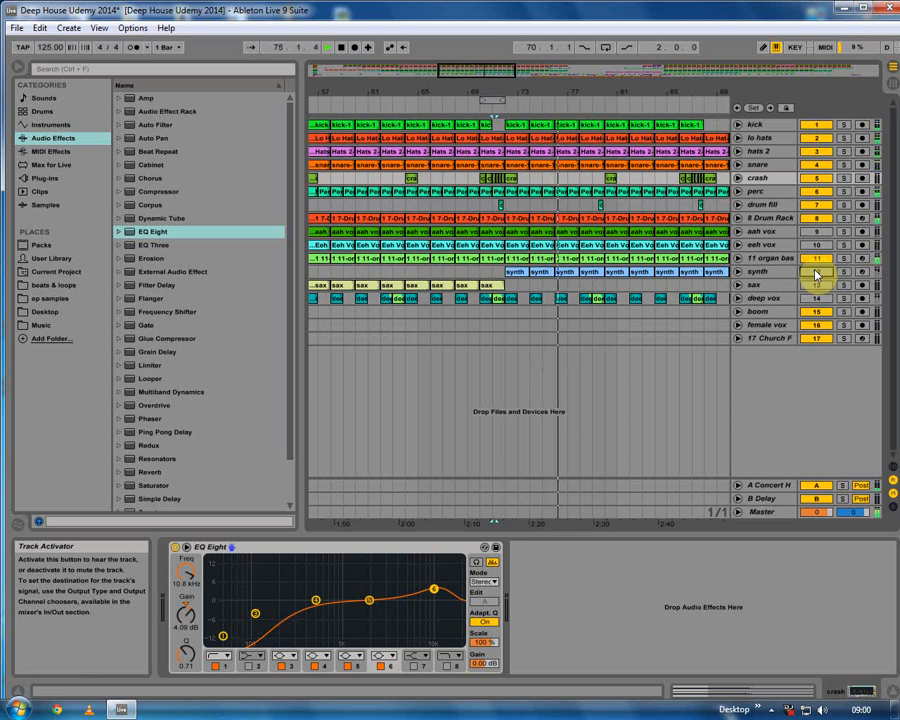
click(688, 335)
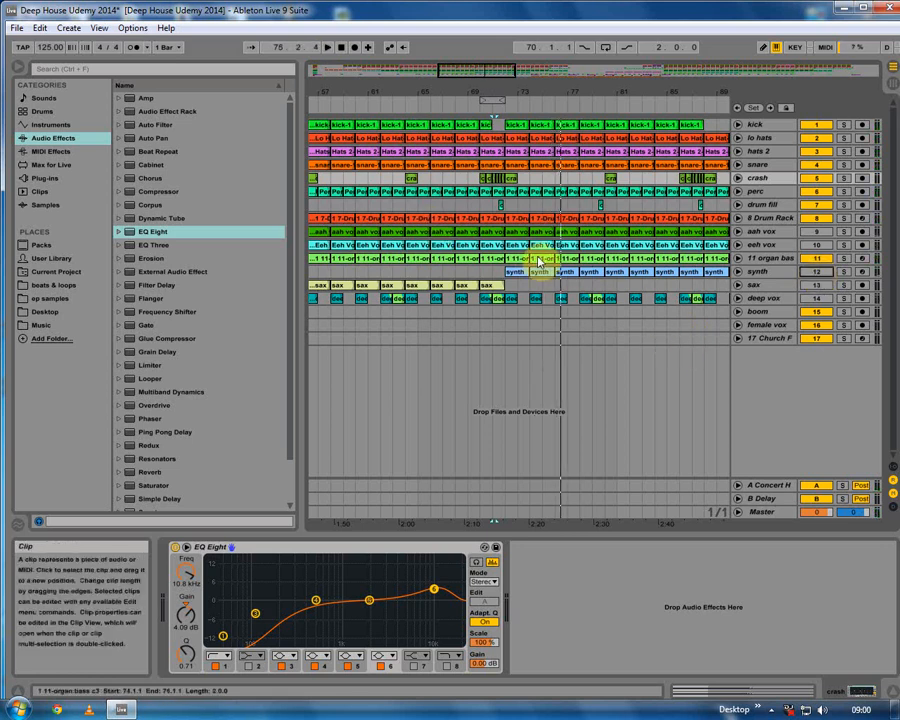
Step: Solo the drum fill track and loop playback of the half bar starting at 71.3.1
click(502, 202)
click(846, 204)
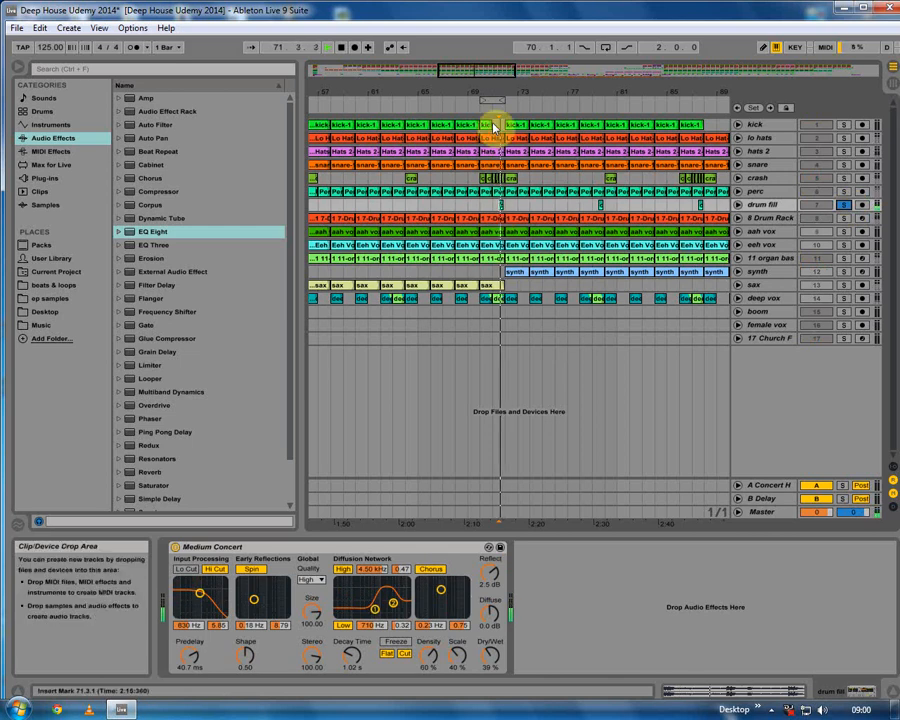
drag(484, 98, 490, 135)
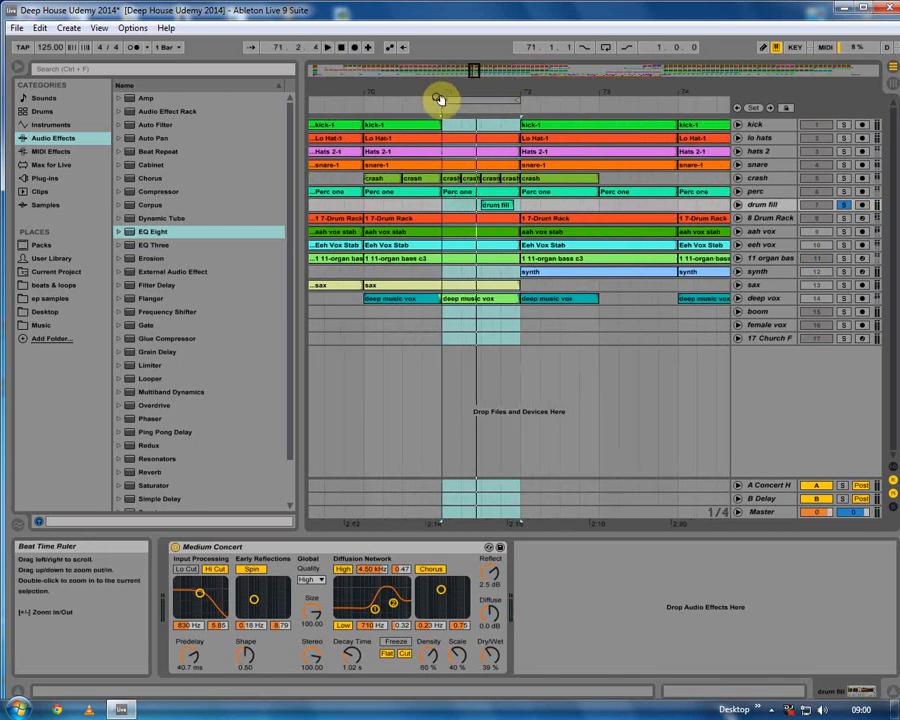
drag(444, 100, 490, 101)
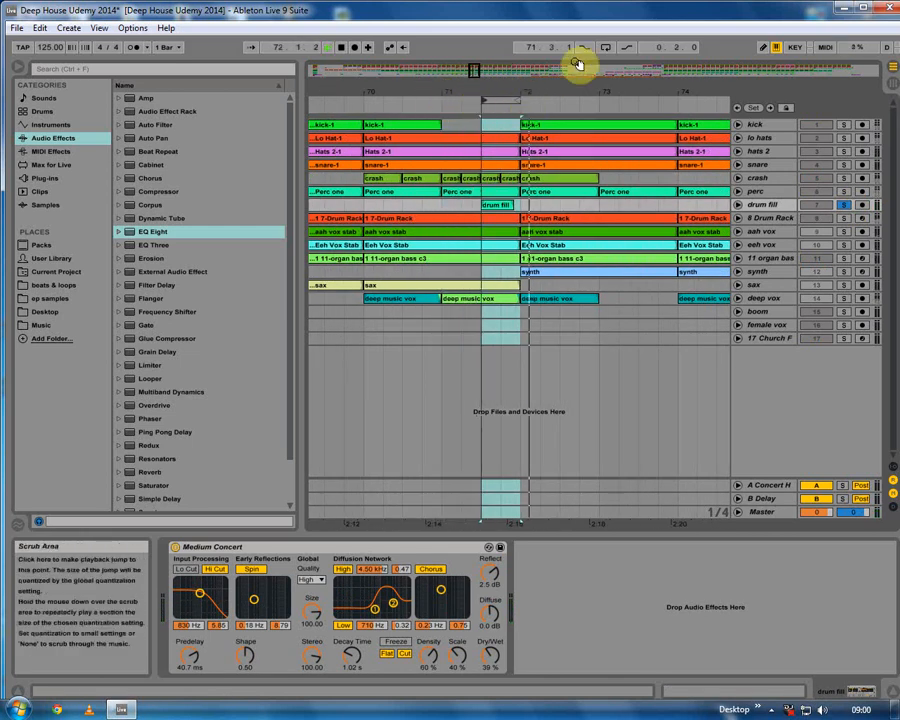
click(604, 48)
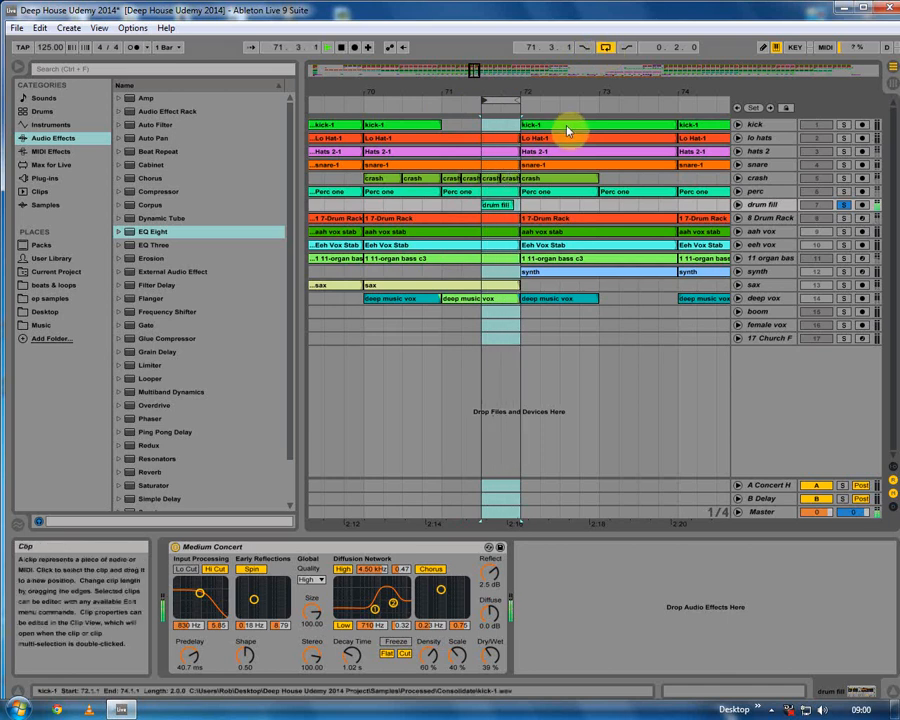
click(506, 212)
key(space)
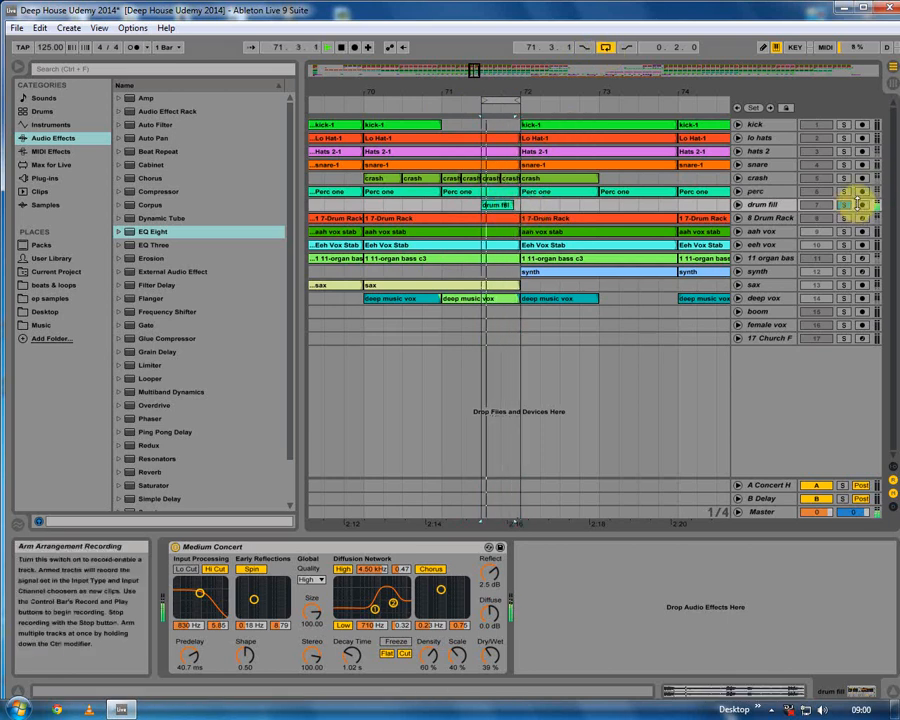
Step: Move the half-bar loop to the drum fill at 79.3.1, audition it with the lo hats and kick soloed, and clear the solos
ctrl+click(844, 140)
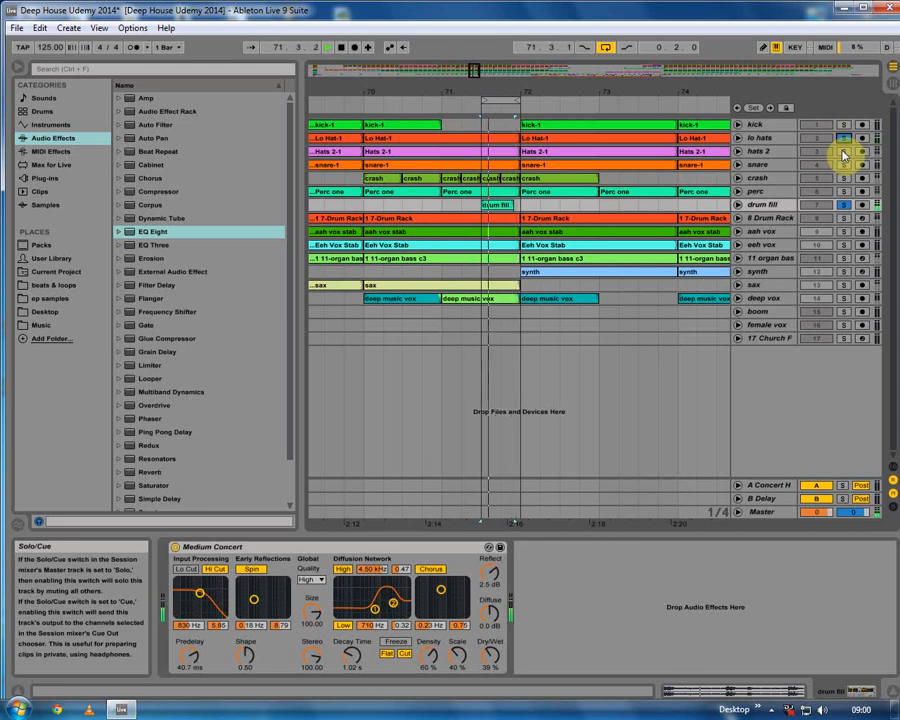
mouse_move(532, 93)
mouse_down()
mouse_move(410, 93)
mouse_move(419, 58)
mouse_move(553, 116)
mouse_move(535, 99)
mouse_up()
click(842, 125)
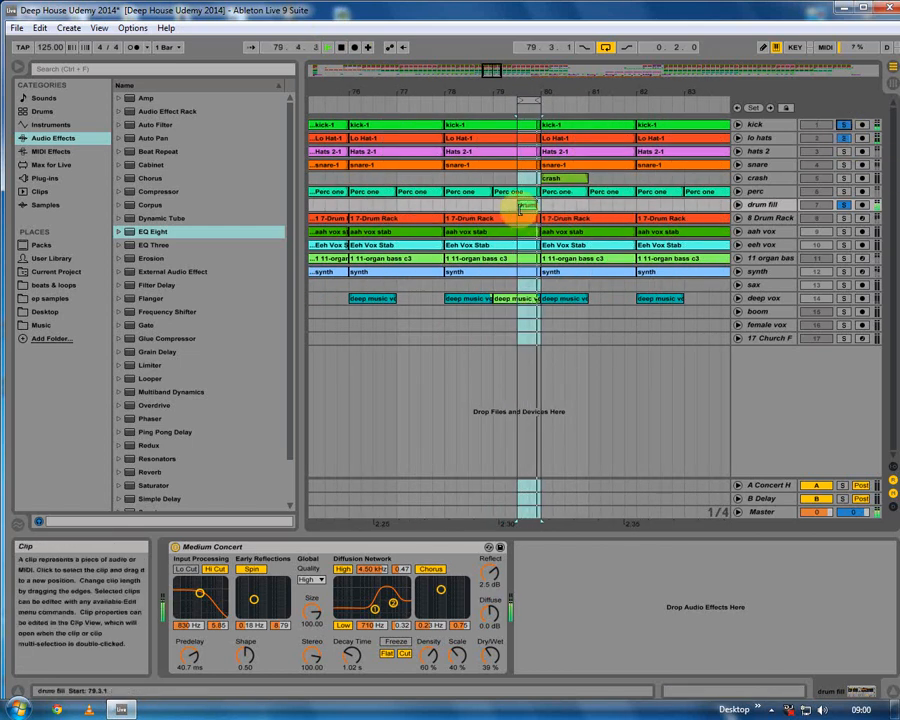
click(526, 206)
click(844, 129)
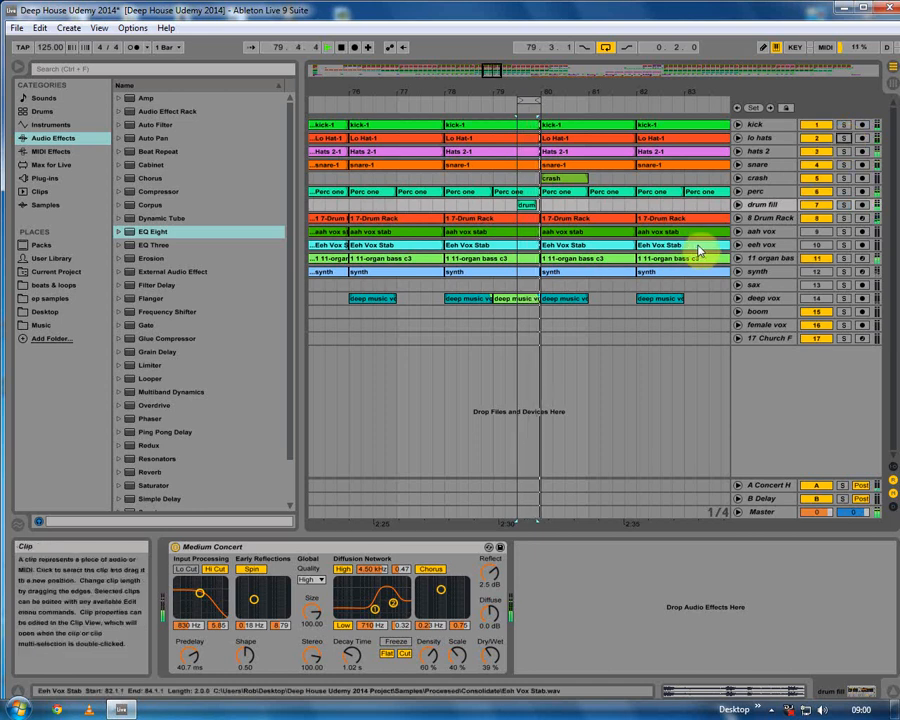
Step: Add EQ Eight after the drum fill's reverb, dip band 3 in the lows and boost band 4 to 1.66 dB at 190 Hz
click(778, 191)
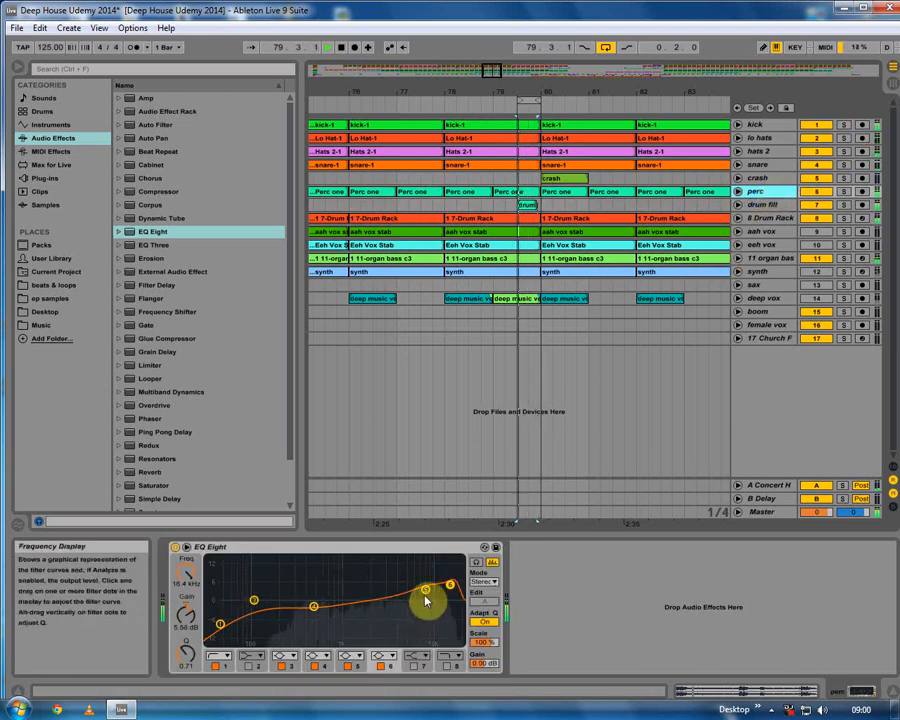
click(790, 204)
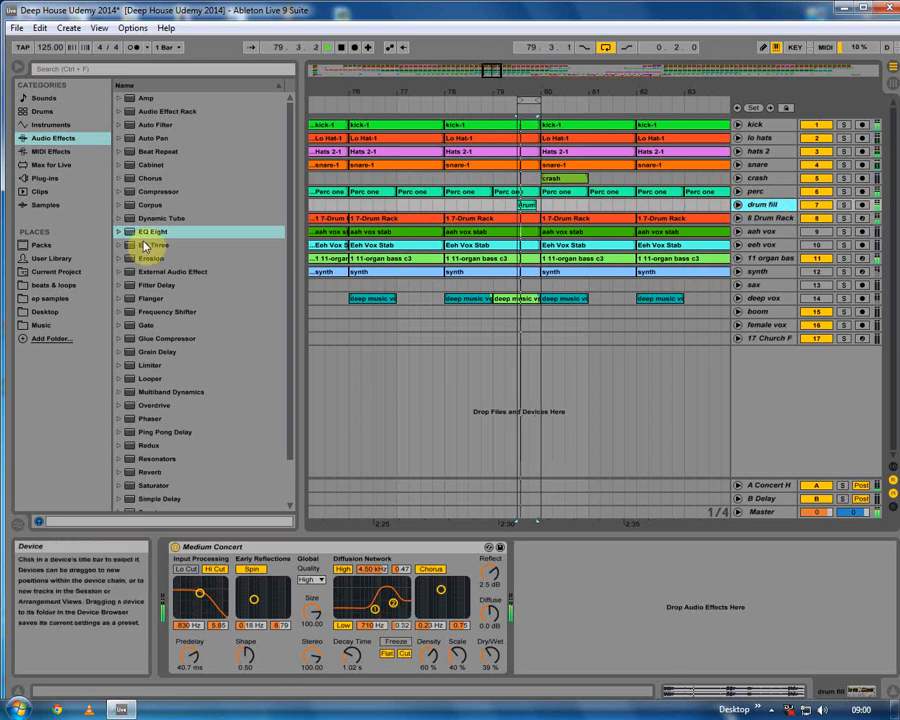
drag(160, 232, 622, 646)
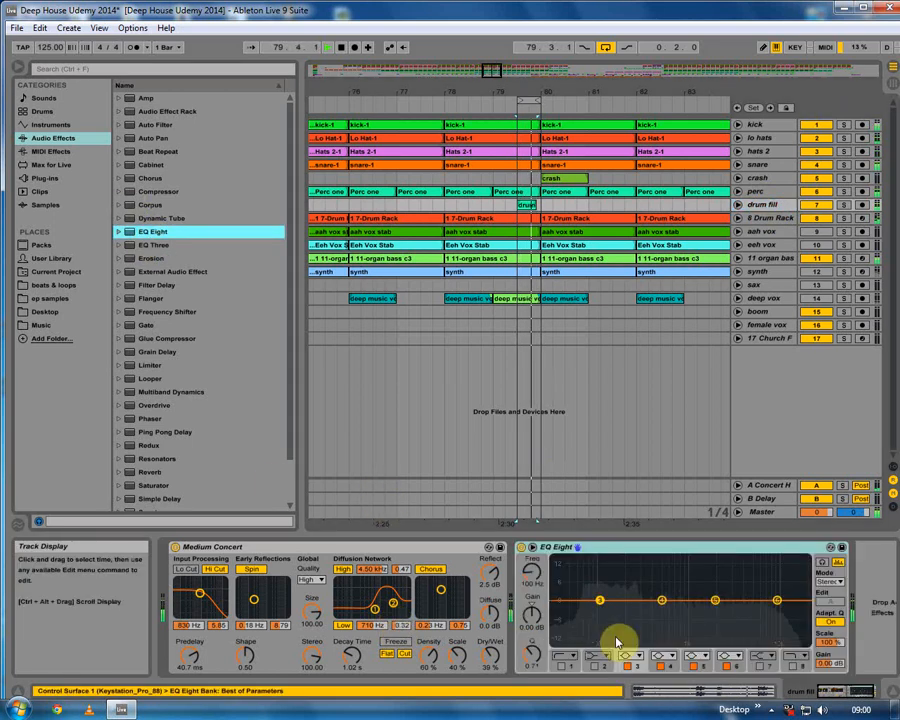
click(661, 602)
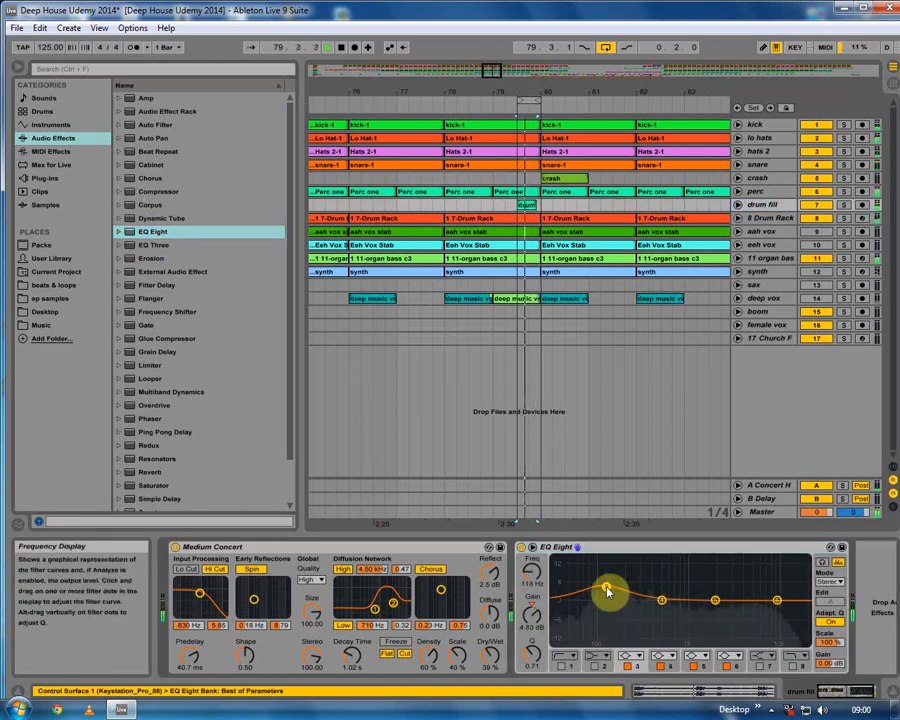
drag(607, 591, 610, 583)
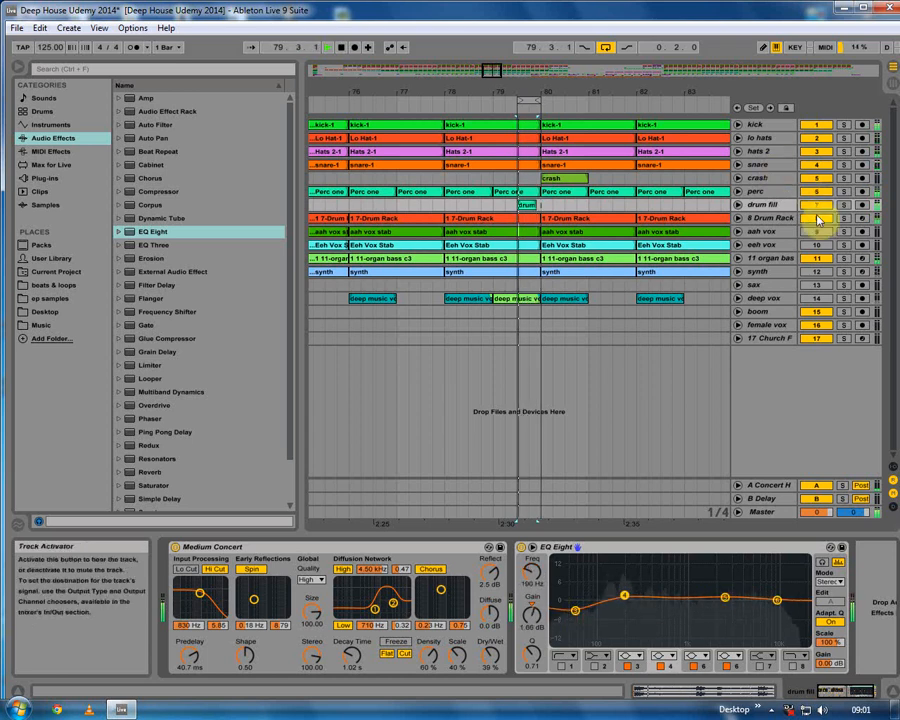
Step: Mute the organ bass and refine the drum fill's EQ, boosting band 3 to 2.36 dB at 51.0 Hz and raising bands 5 and 6
click(812, 258)
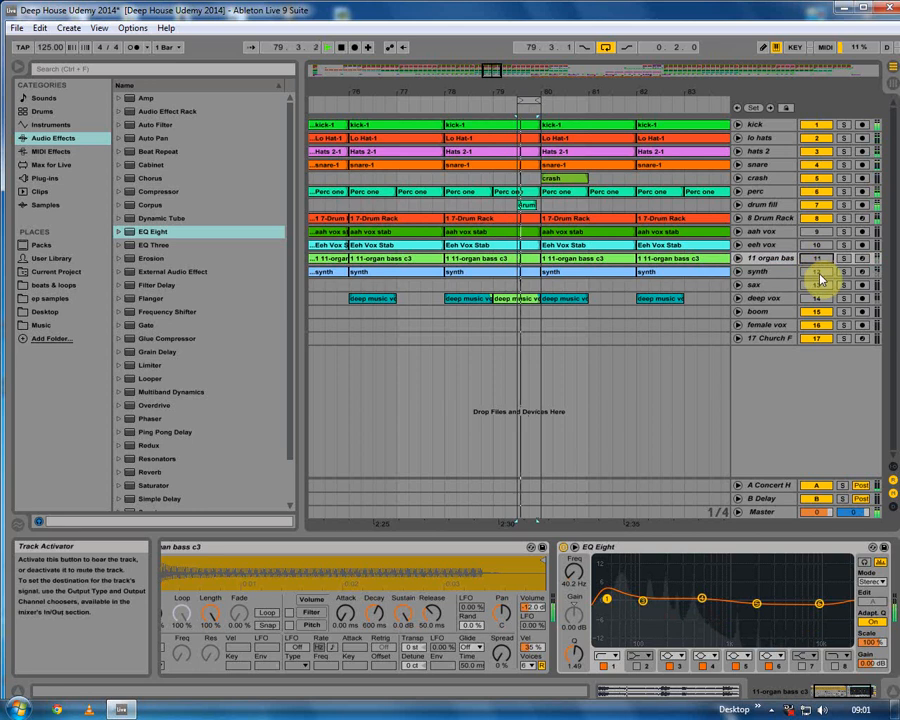
click(764, 205)
drag(778, 601, 778, 578)
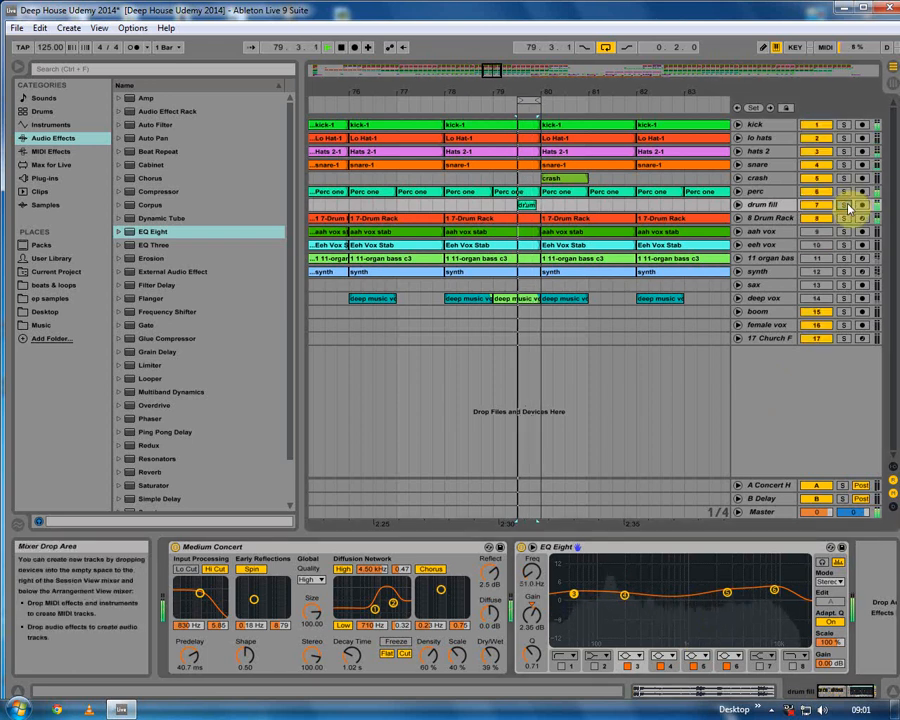
Step: Unmute the organ bass, turn off the loop and place the insert marker at 56.1.1, just before the kick section
click(815, 257)
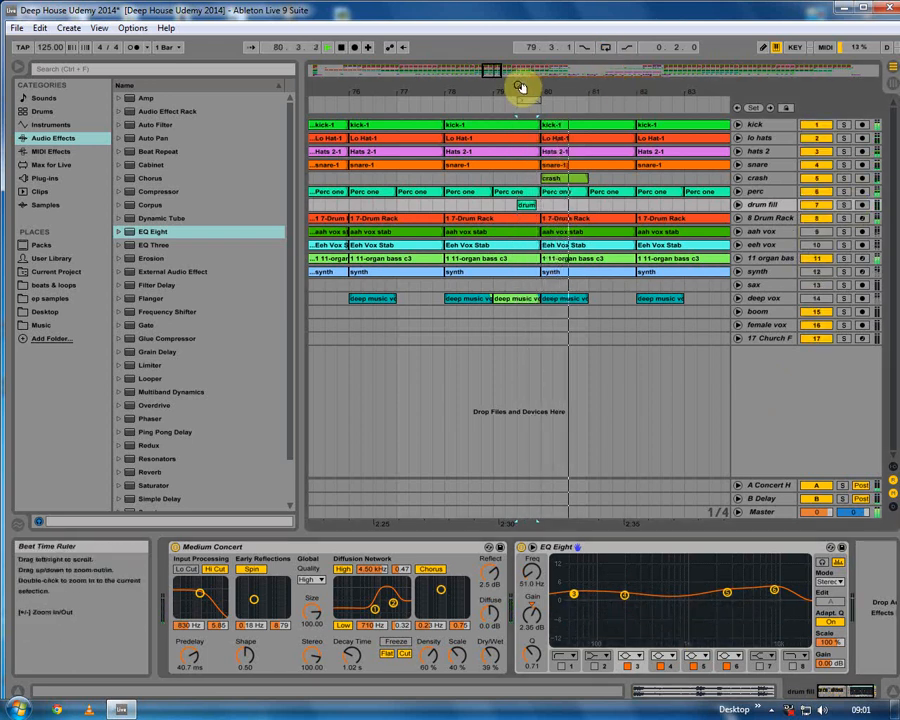
drag(519, 86, 526, 74)
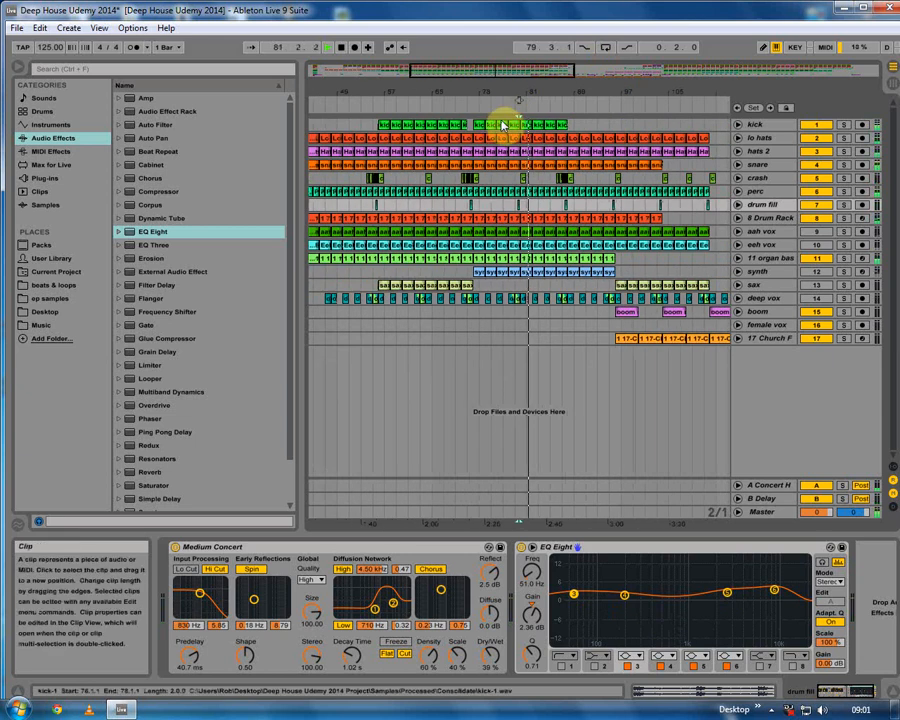
click(378, 127)
click(378, 127)
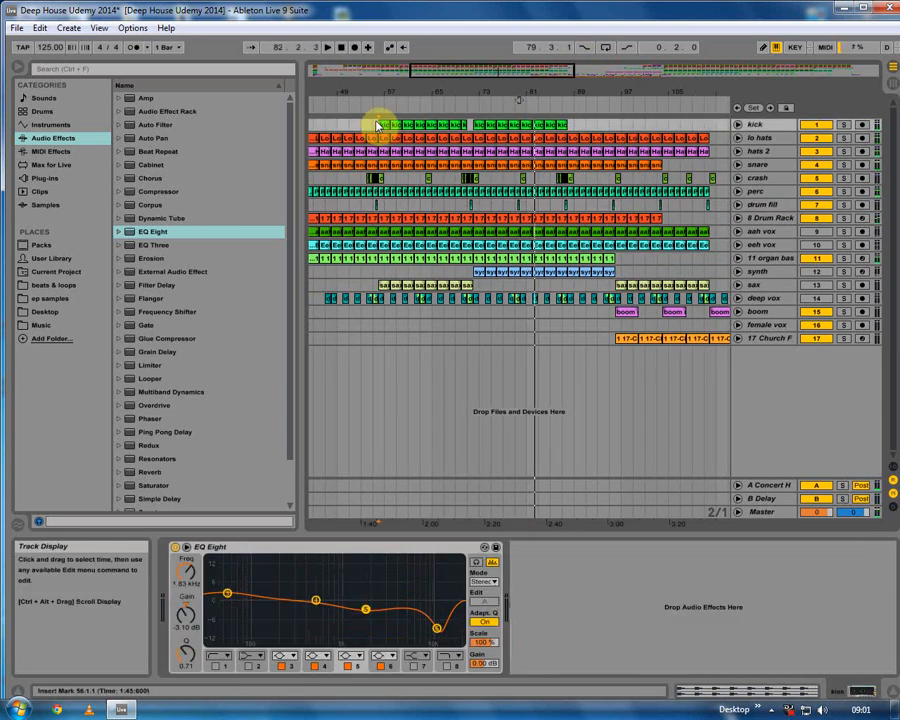